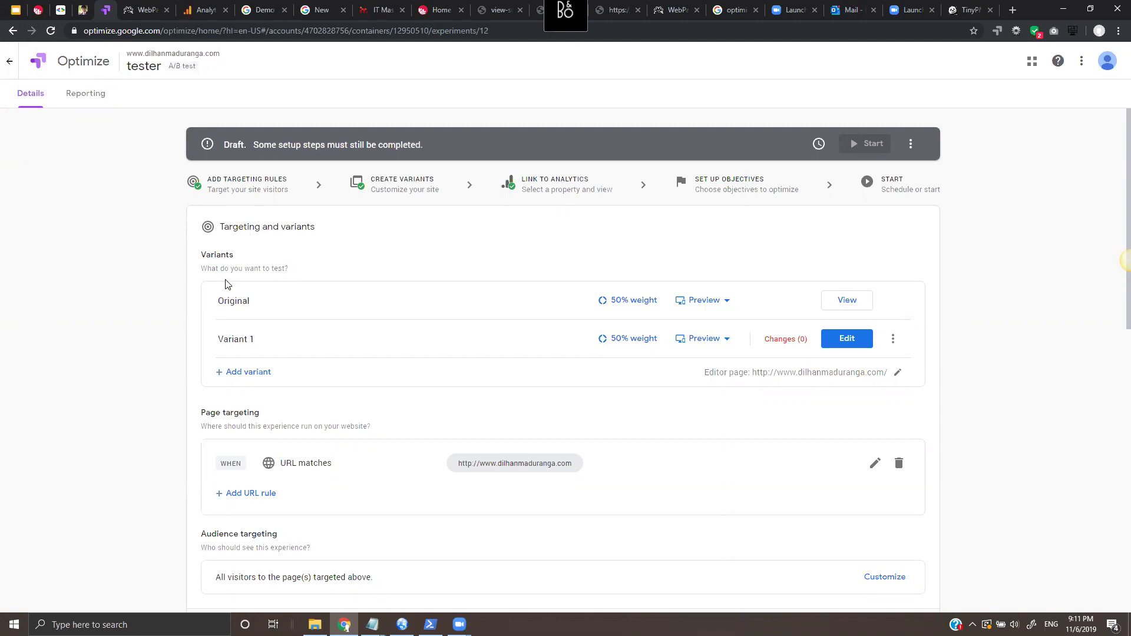
Switch to the live website under test and examine its Project Lineup heading and project thumbnails.
{"action": "left_click", "coordinate": [82, 10]}
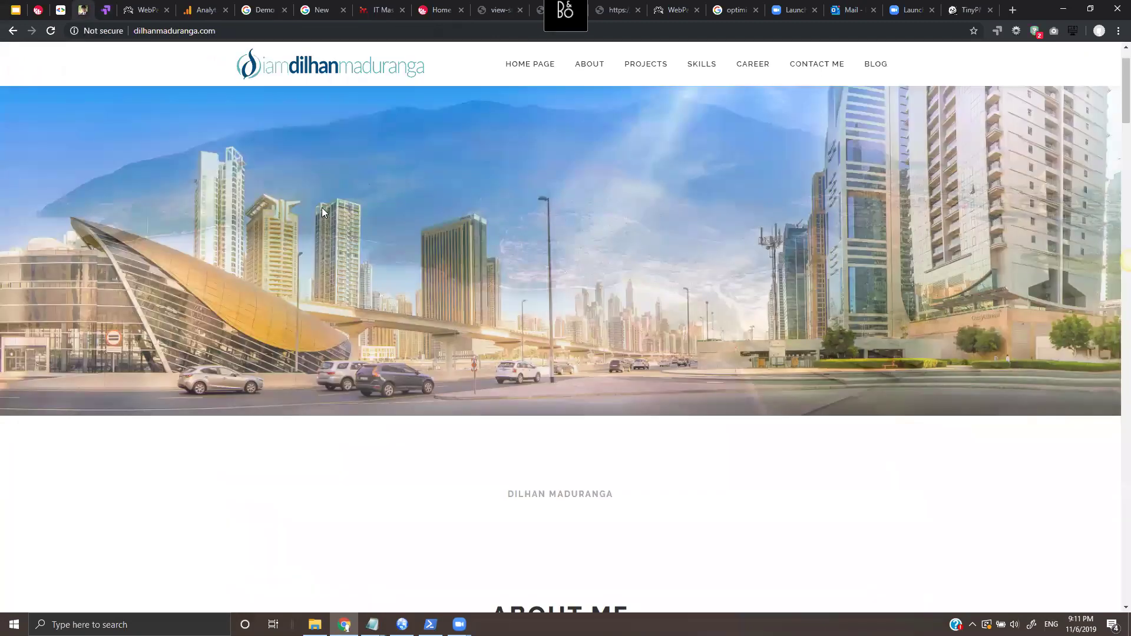
{"action": "scroll", "coordinate": [322, 209], "scroll_direction": "down", "scroll_amount": 4}
{"action": "scroll", "coordinate": [322, 212], "scroll_direction": "down", "scroll_amount": 20}
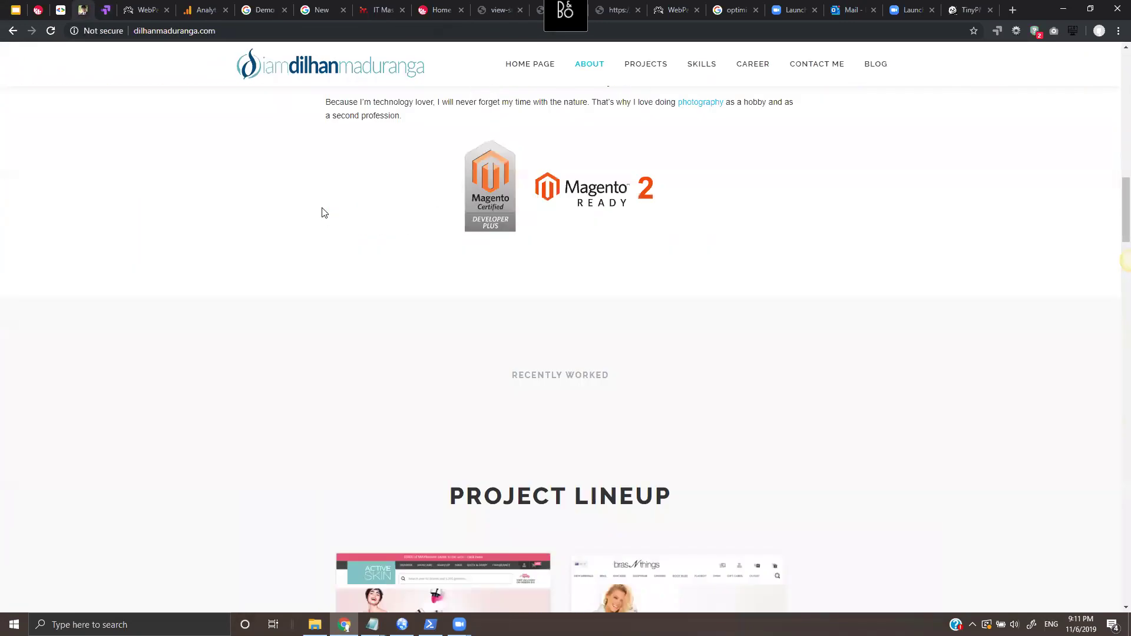
{"action": "scroll", "coordinate": [322, 212], "scroll_direction": "up", "scroll_amount": 6}
{"action": "scroll", "coordinate": [447, 283], "scroll_direction": "down", "scroll_amount": 4}
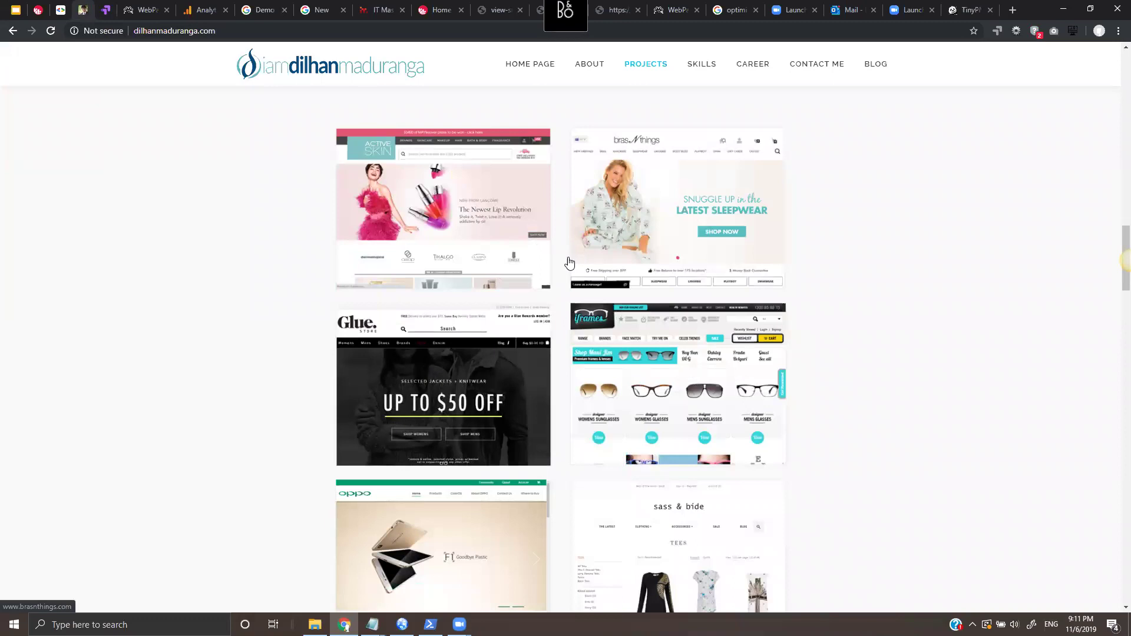
{"action": "scroll", "coordinate": [784, 330], "scroll_direction": "up", "scroll_amount": 8}
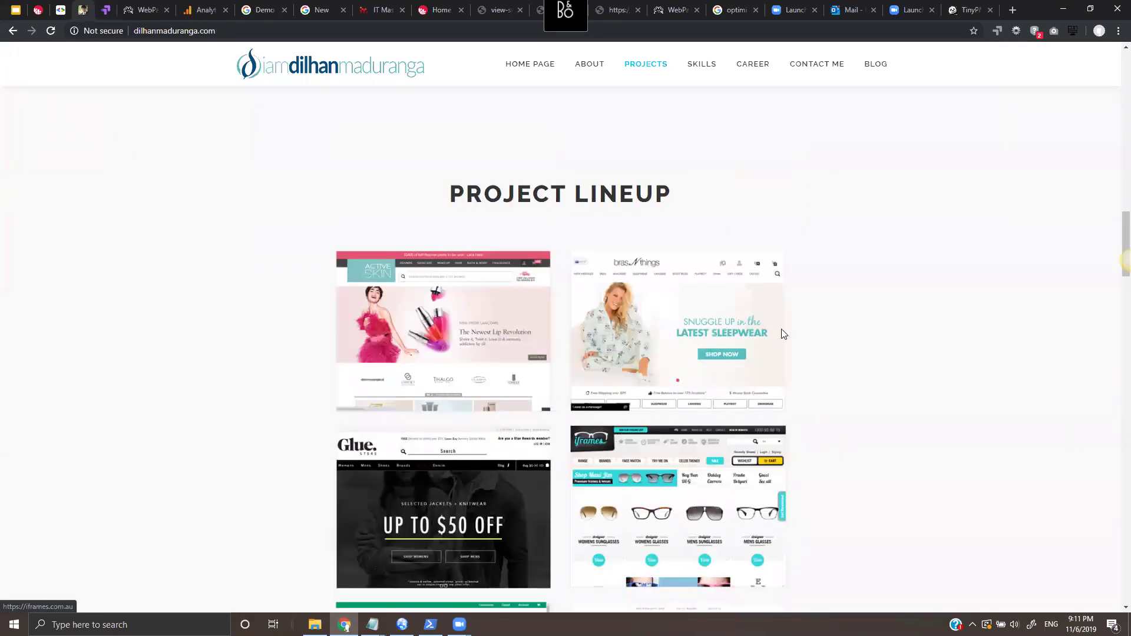
{"action": "scroll", "coordinate": [790, 318], "scroll_direction": "down", "scroll_amount": 3}
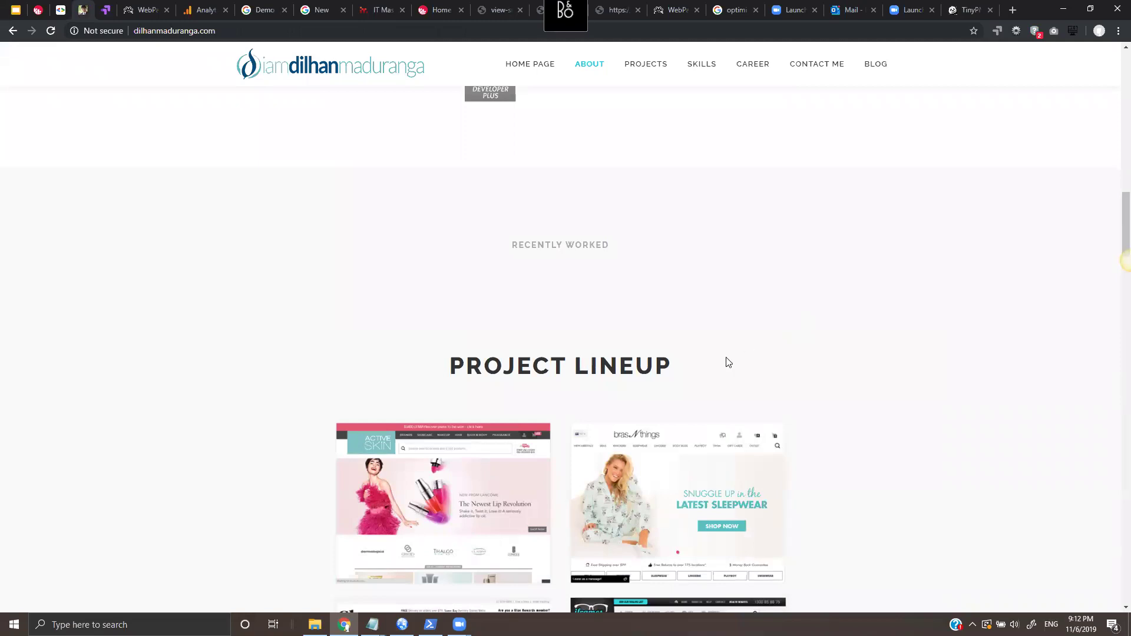
{"action": "left_click_drag", "start_coordinate": [671, 366], "coordinate": [436, 354]}
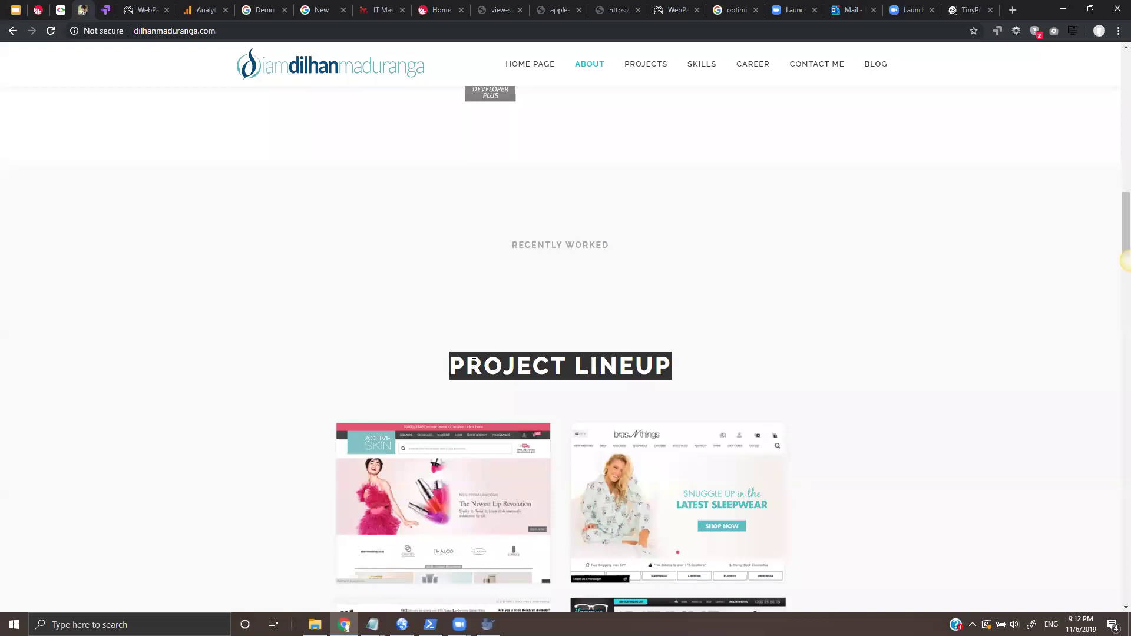
{"action": "scroll", "coordinate": [473, 363], "scroll_direction": "down", "scroll_amount": 3}
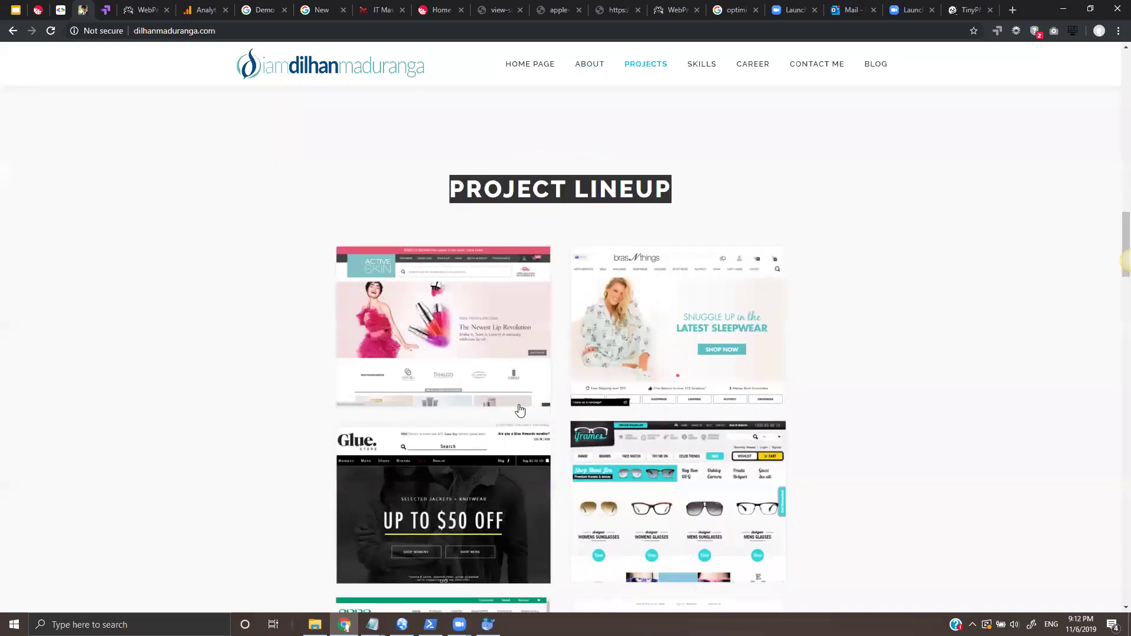
{"action": "scroll", "coordinate": [667, 402], "scroll_direction": "down", "scroll_amount": 4}
{"action": "scroll", "coordinate": [573, 398], "scroll_direction": "down", "scroll_amount": 2}
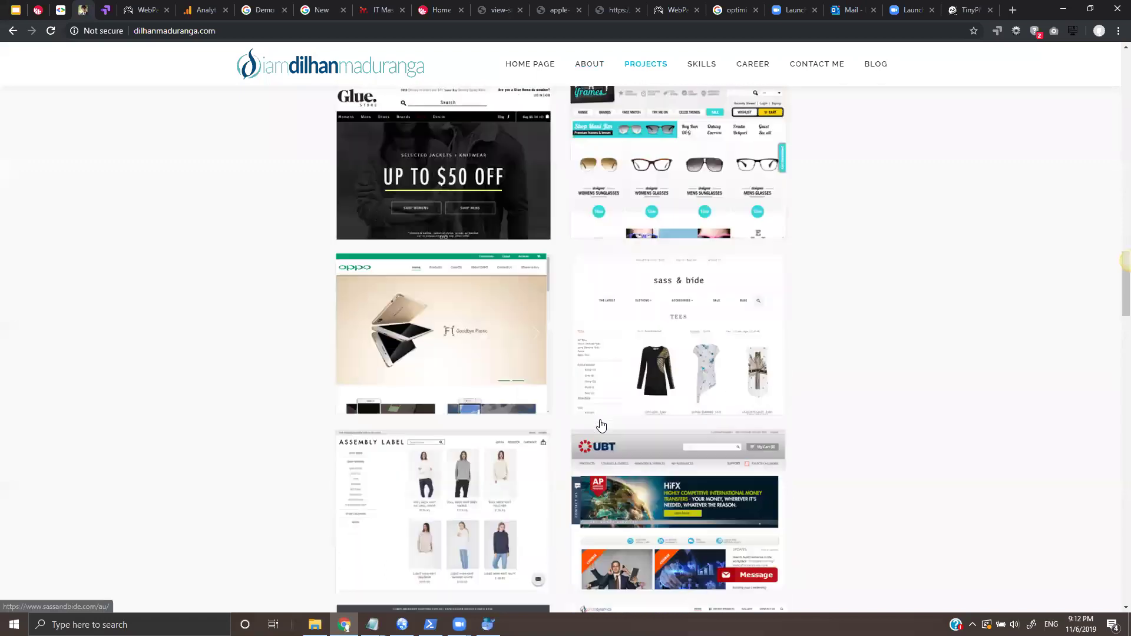
{"action": "scroll", "coordinate": [595, 422], "scroll_direction": "up", "scroll_amount": 9}
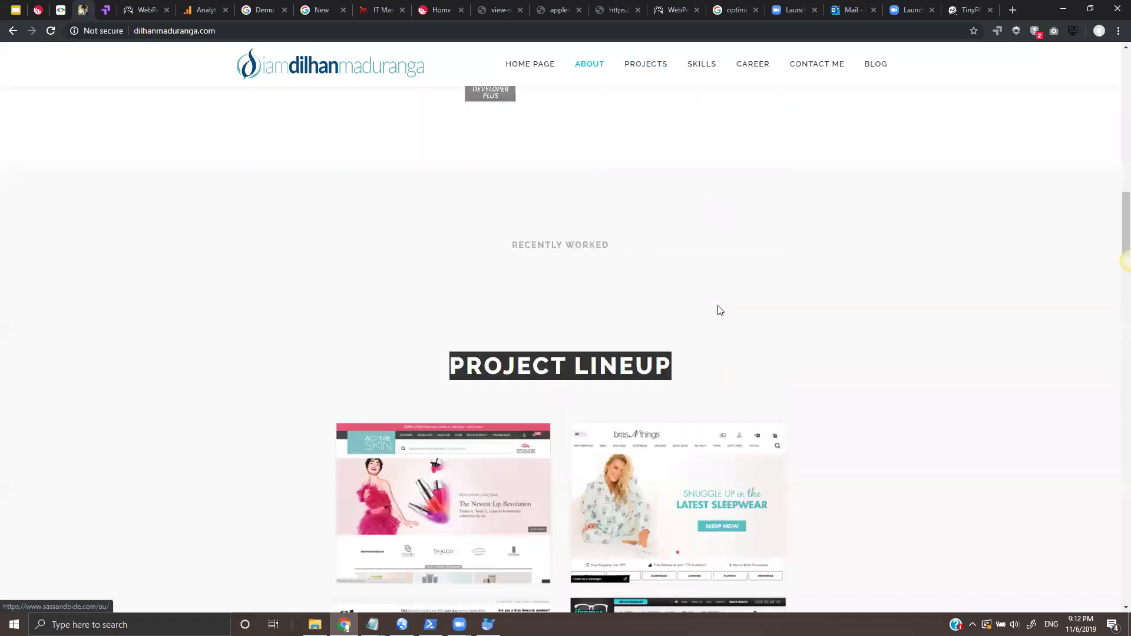
{"action": "scroll", "coordinate": [843, 283], "scroll_direction": "down", "scroll_amount": 13}
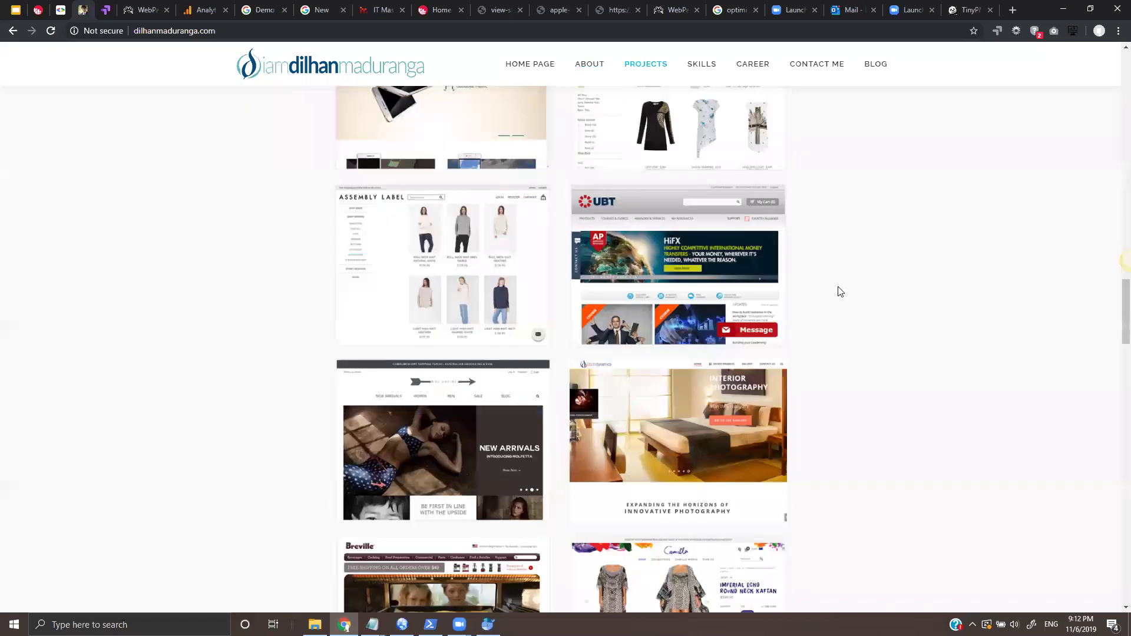
{"action": "scroll", "coordinate": [695, 236], "scroll_direction": "down", "scroll_amount": 4}
{"action": "scroll", "coordinate": [277, 86], "scroll_direction": "up", "scroll_amount": 7}
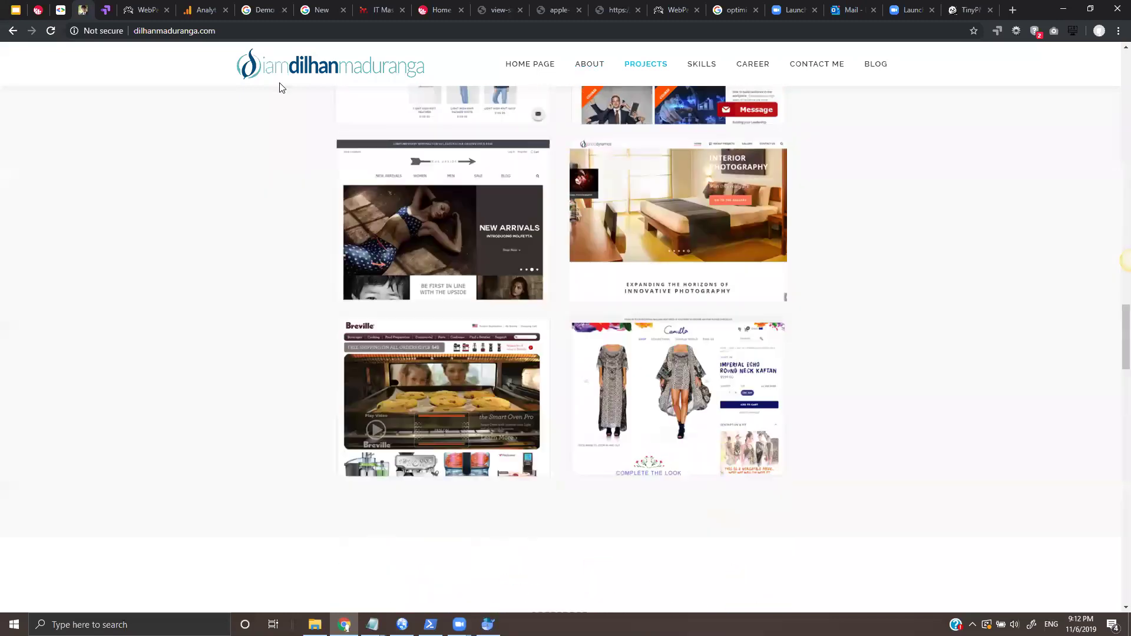
{"action": "scroll", "coordinate": [342, 258], "scroll_direction": "up", "scroll_amount": 12}
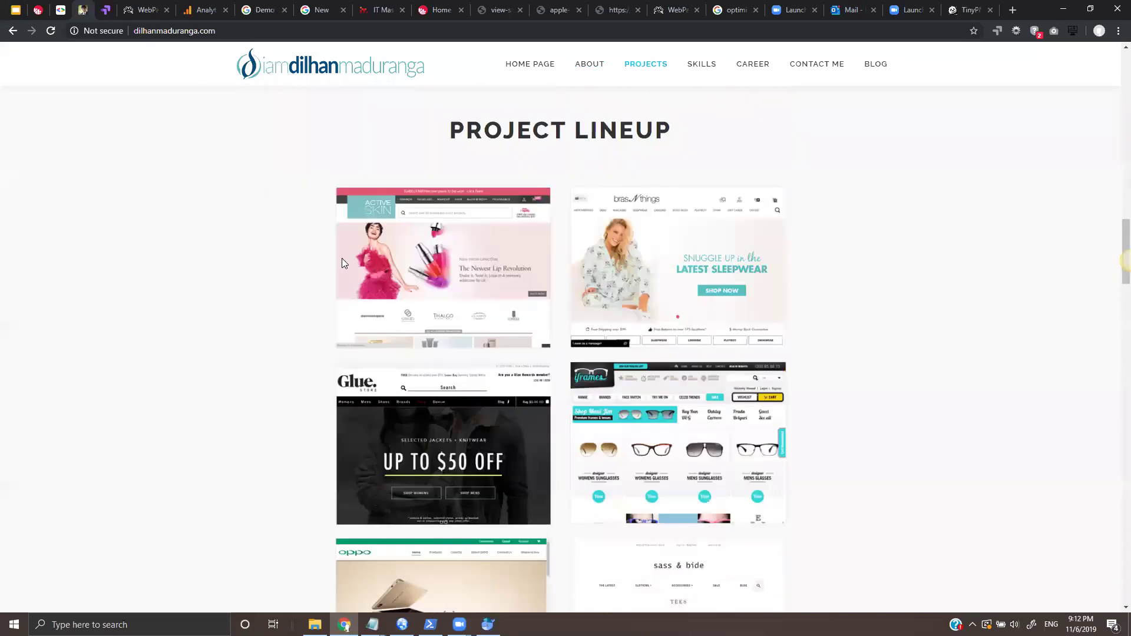
Return to the tester experiment in Optimize and delete Variant 1.
{"action": "key", "text": "ctrl+Tab"}
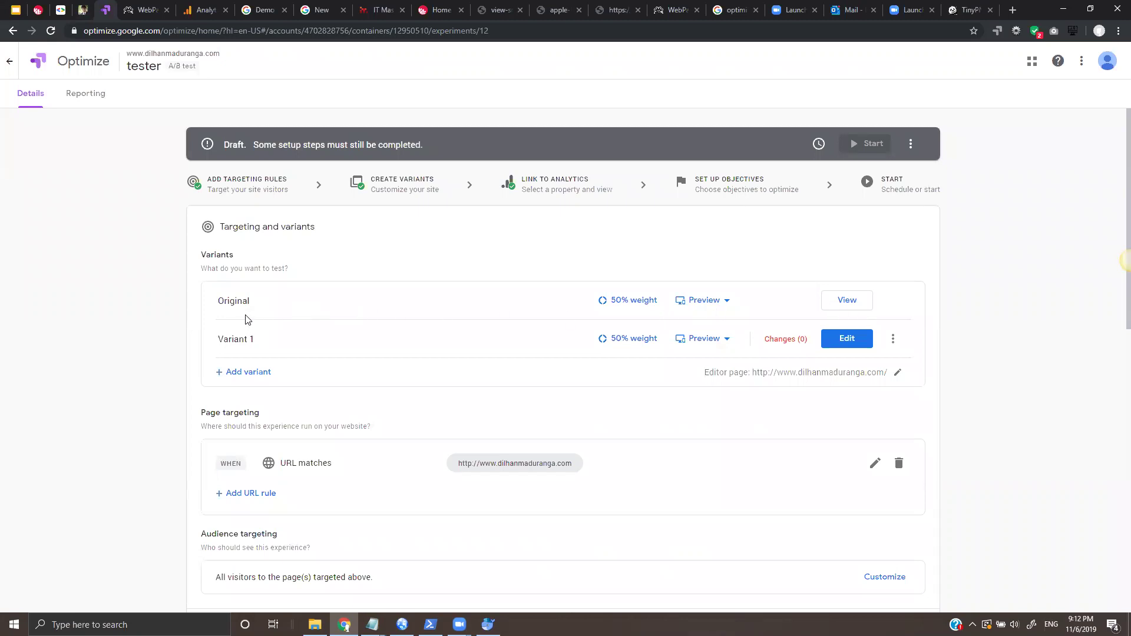
{"action": "left_click", "coordinate": [897, 347]}
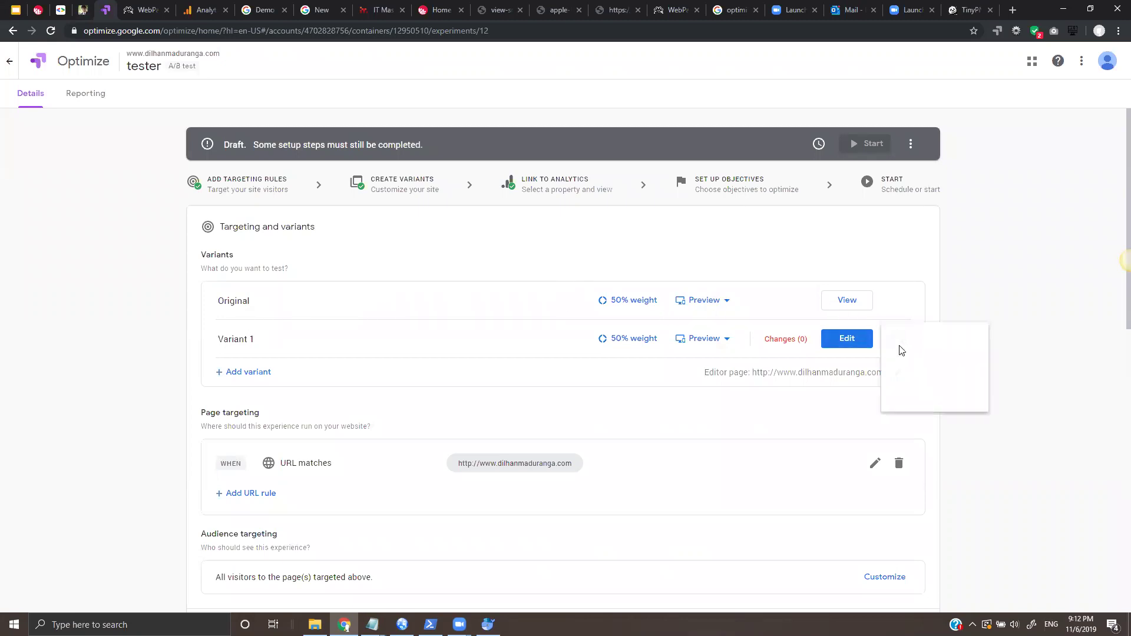
{"action": "left_click", "coordinate": [920, 369]}
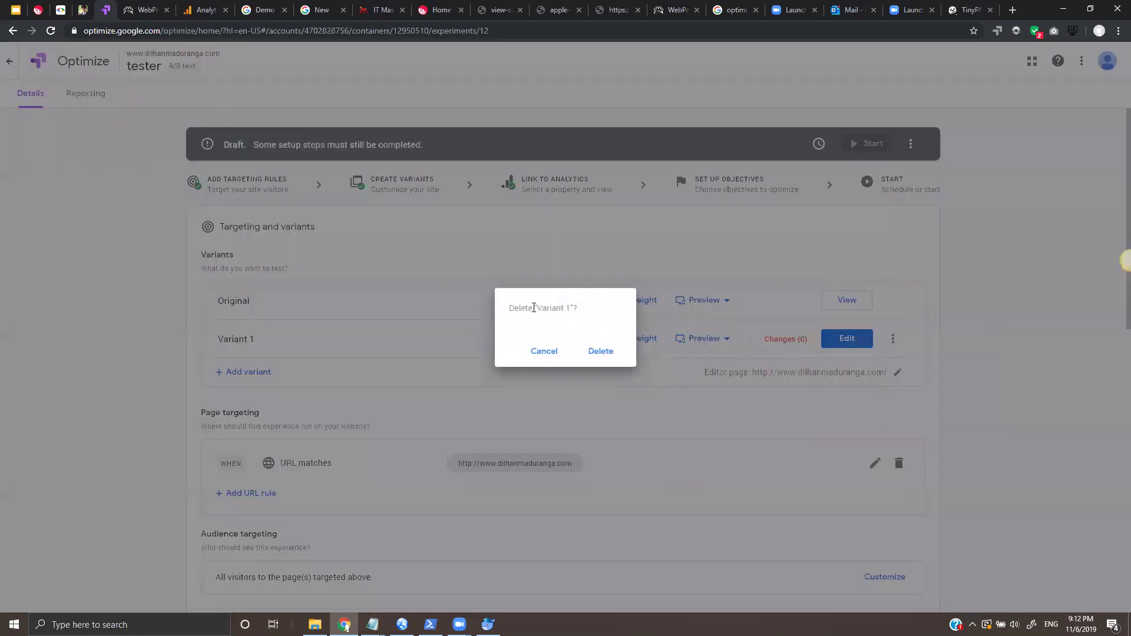
{"action": "left_click", "coordinate": [603, 354]}
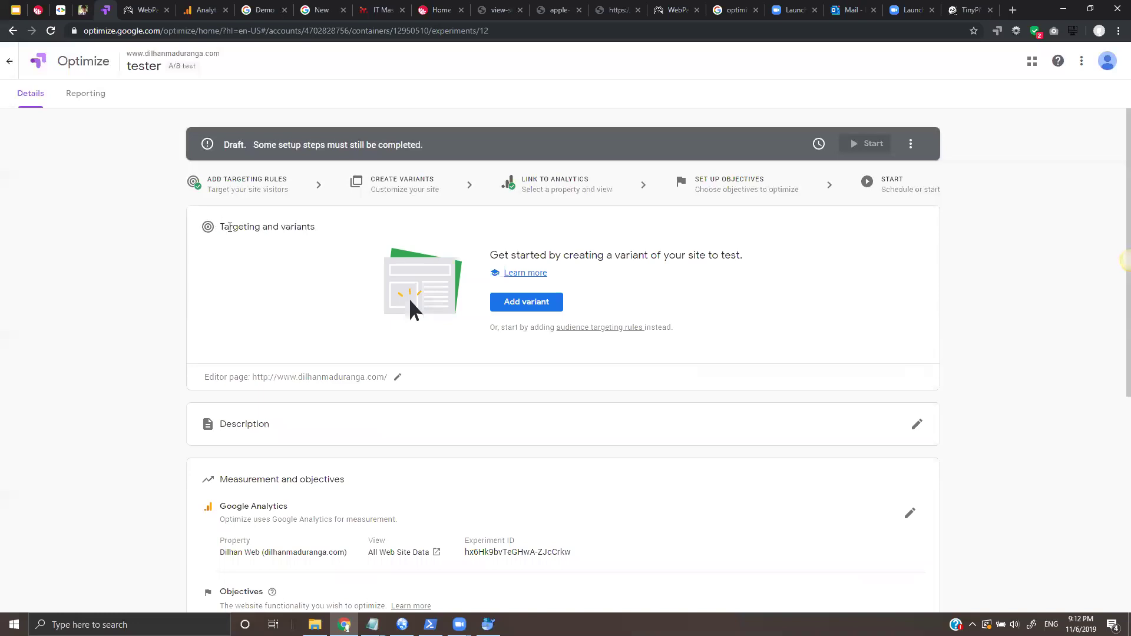
Add a new variant named Variant 1 to the tester experiment.
{"action": "left_click", "coordinate": [538, 302]}
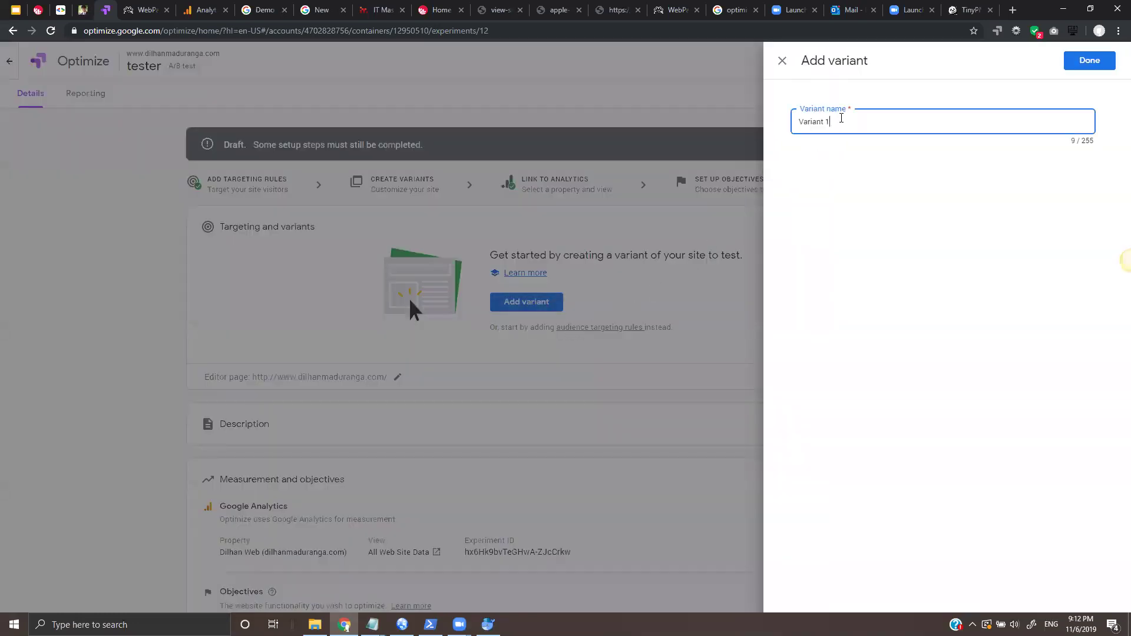
{"action": "triple_click", "coordinate": [817, 128]}
{"action": "left_click", "coordinate": [1066, 62]}
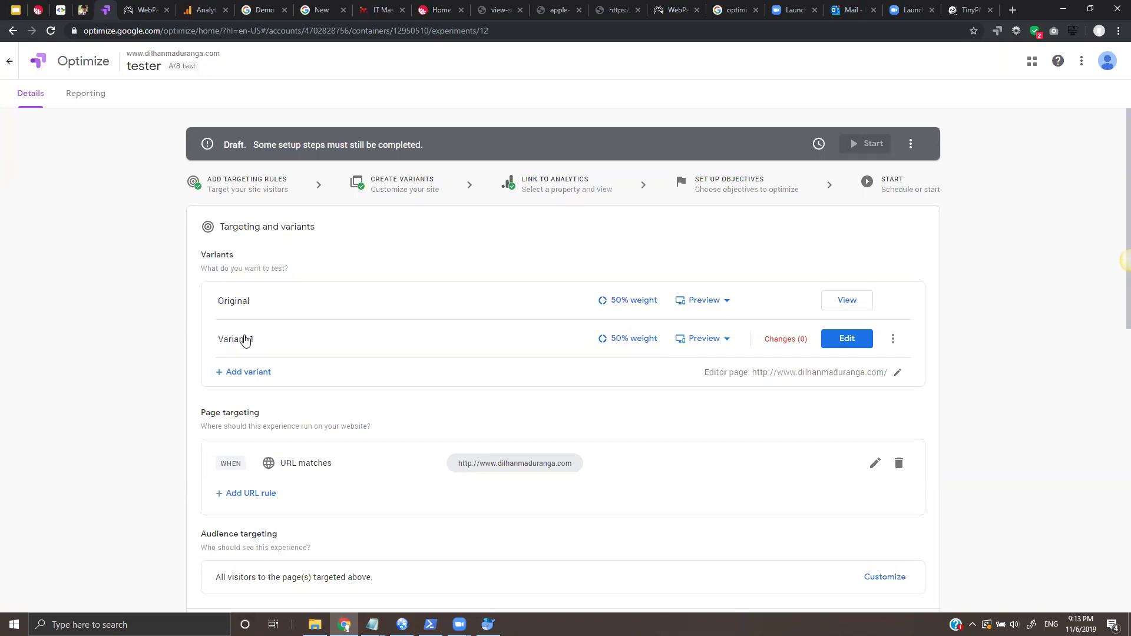
Open Variant 1 in the visual editor and select the Project Lineup heading on the page.
{"action": "left_click", "coordinate": [850, 344]}
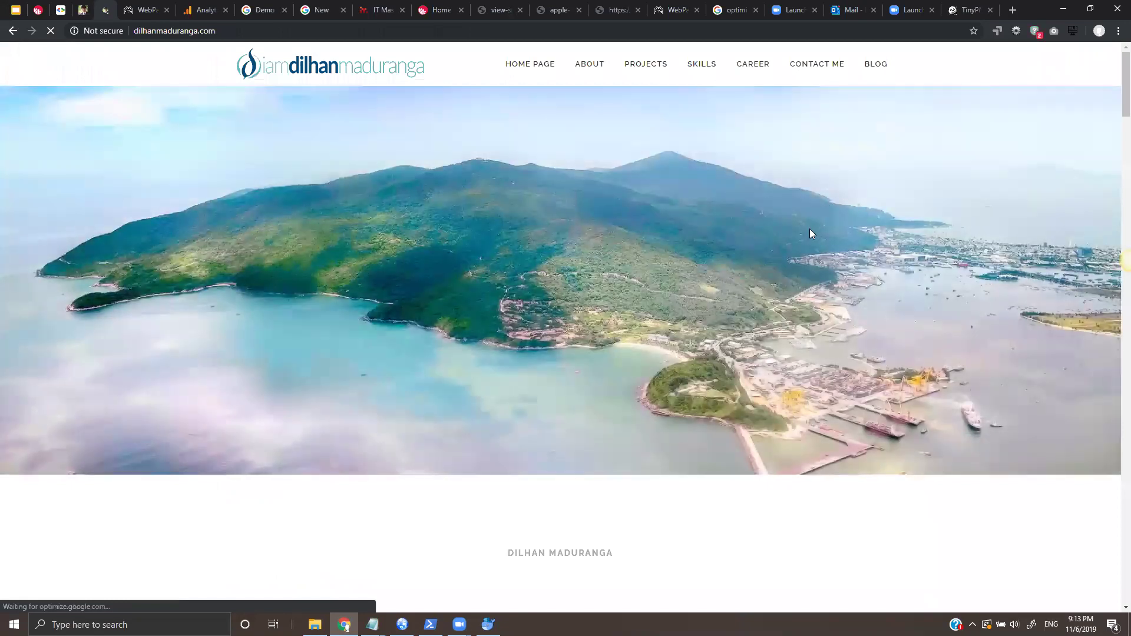
{"action": "scroll", "coordinate": [810, 228], "scroll_direction": "down", "scroll_amount": 2}
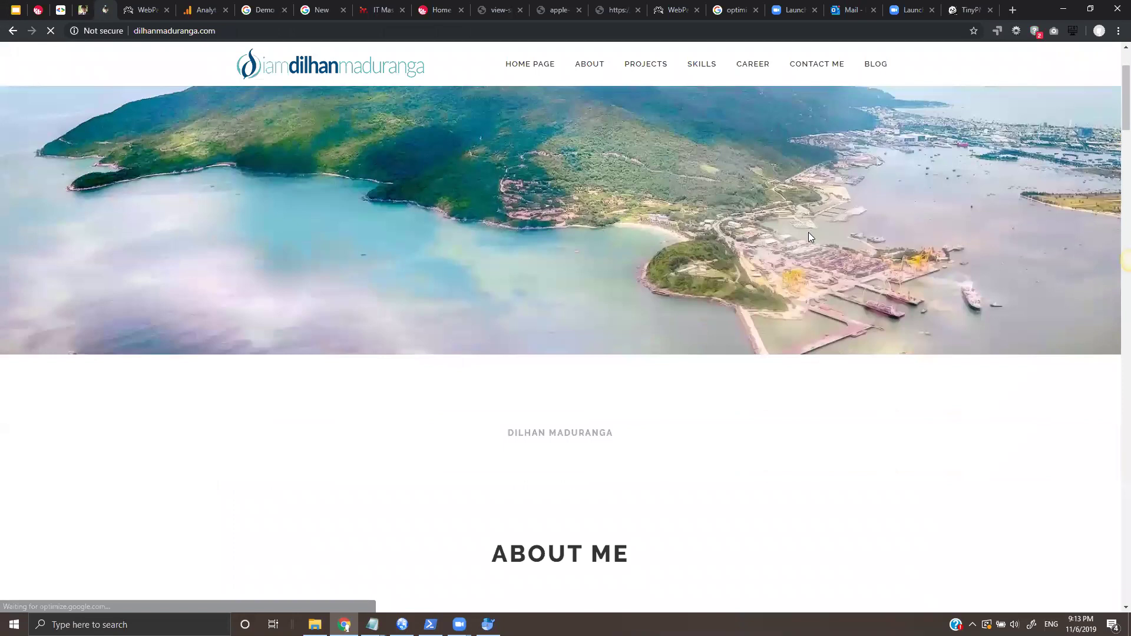
{"action": "scroll", "coordinate": [808, 237], "scroll_direction": "down", "scroll_amount": 5}
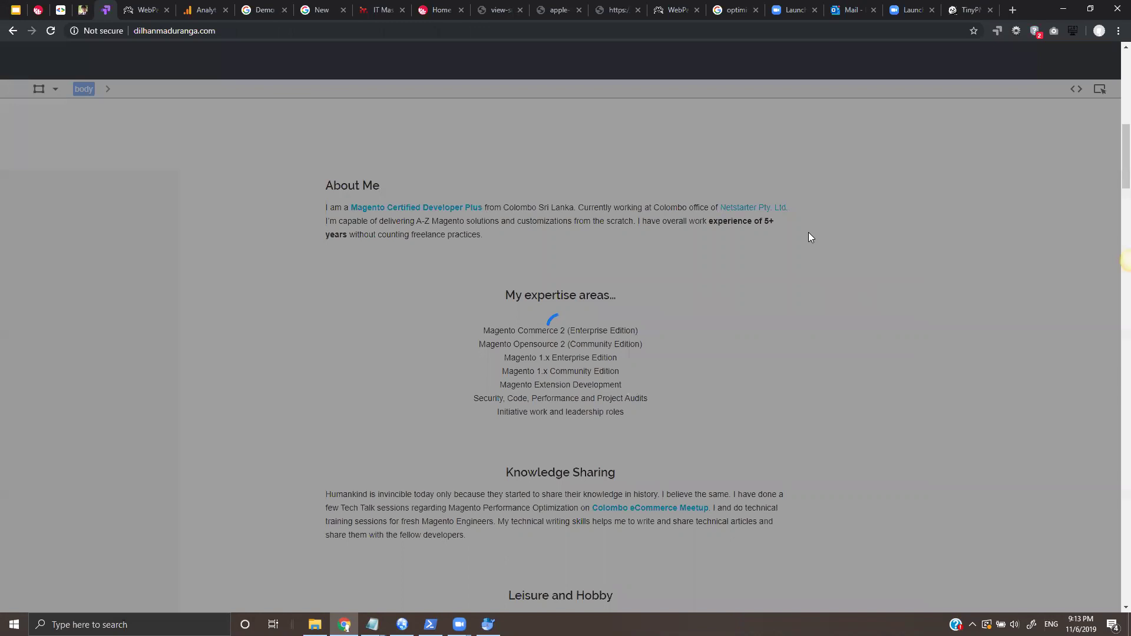
{"action": "scroll", "coordinate": [808, 237], "scroll_direction": "down", "scroll_amount": 5}
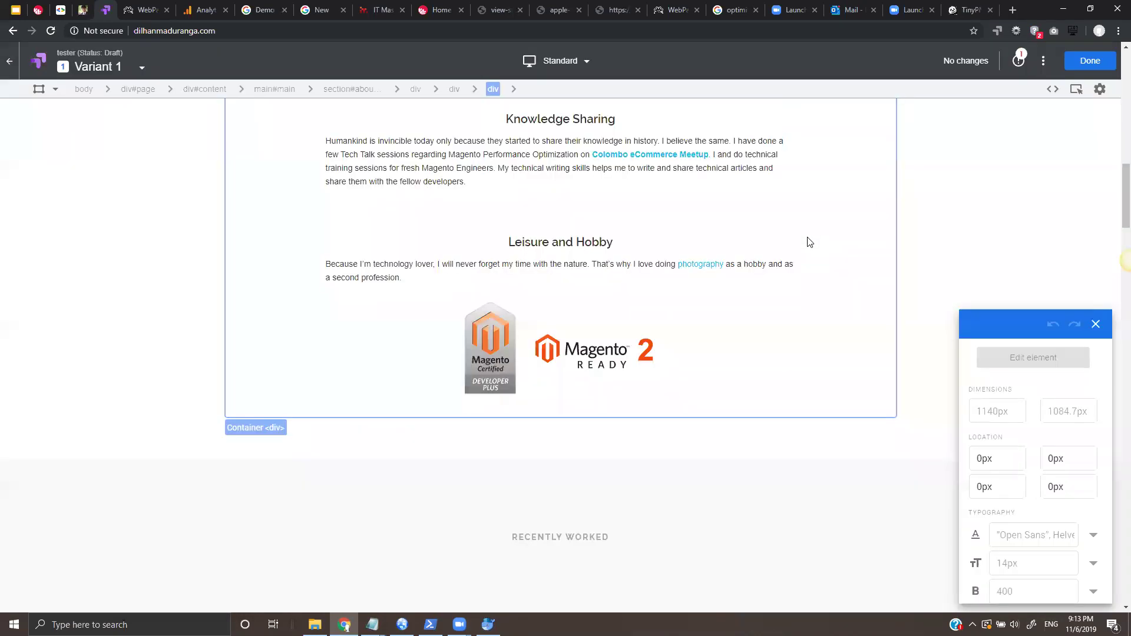
{"action": "scroll", "coordinate": [809, 241], "scroll_direction": "up", "scroll_amount": 7}
{"action": "scroll", "coordinate": [714, 256], "scroll_direction": "up", "scroll_amount": 2}
{"action": "left_click", "coordinate": [714, 256]}
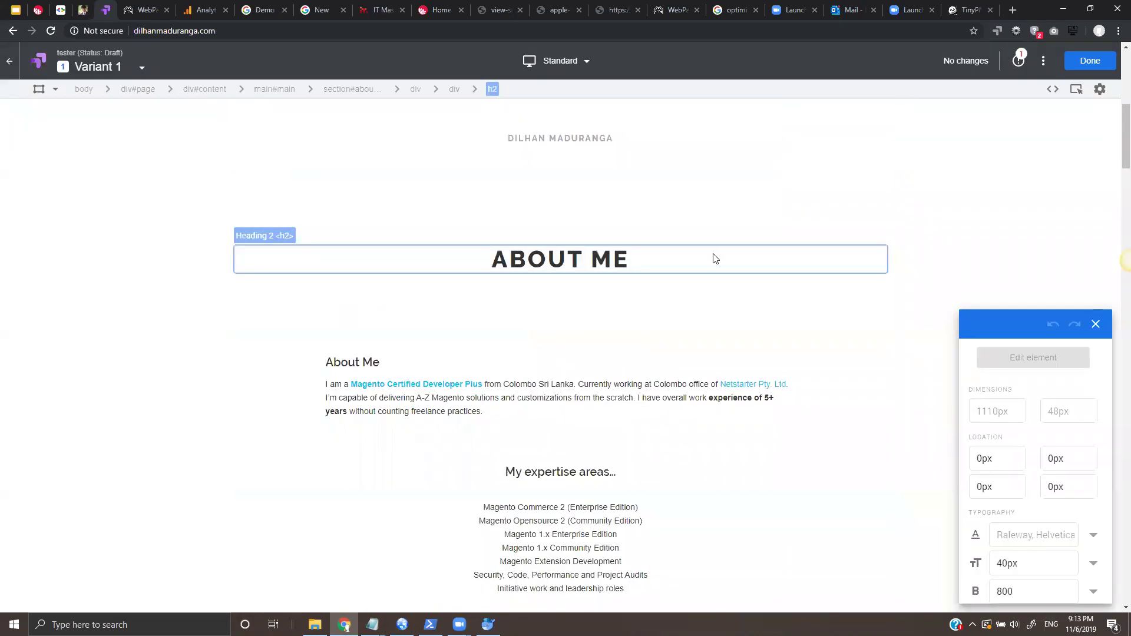
{"action": "scroll", "coordinate": [713, 263], "scroll_direction": "down", "scroll_amount": 9}
{"action": "scroll", "coordinate": [694, 266], "scroll_direction": "down", "scroll_amount": 5}
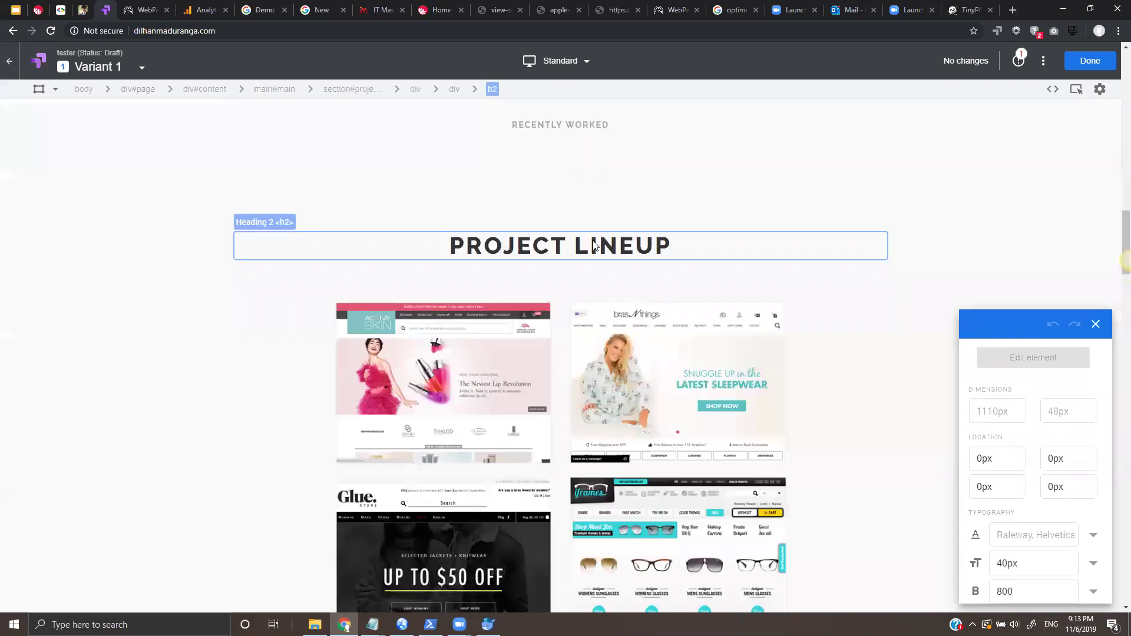
{"action": "left_click", "coordinate": [594, 244]}
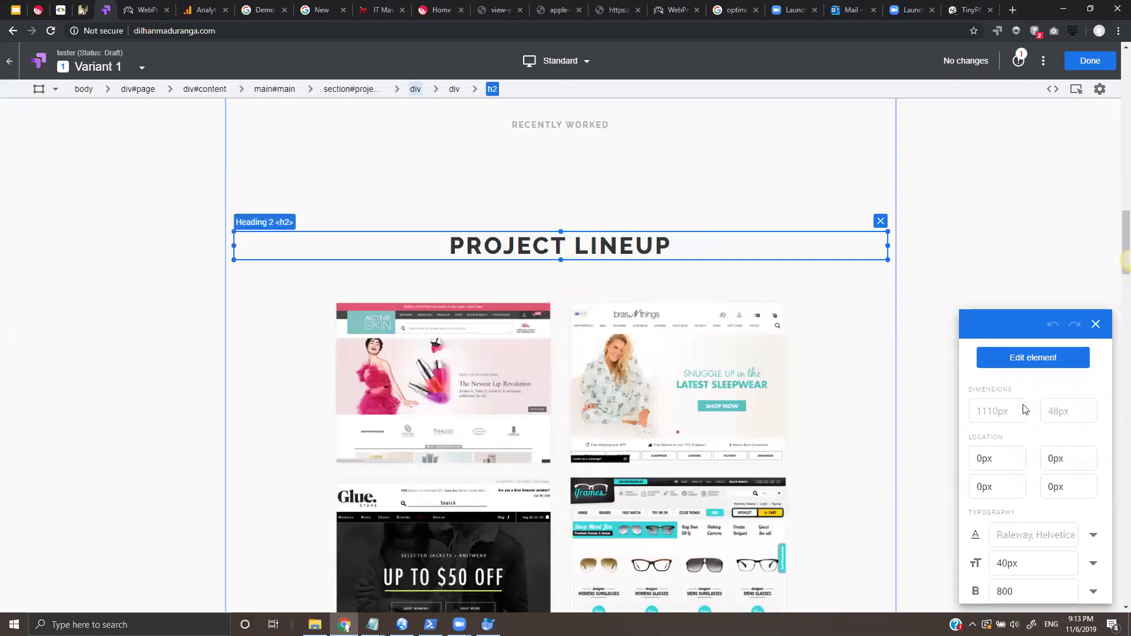
Examine the editing options for the Project Lineup heading, including its font sizes and other typography settings.
{"action": "left_click", "coordinate": [1041, 366]}
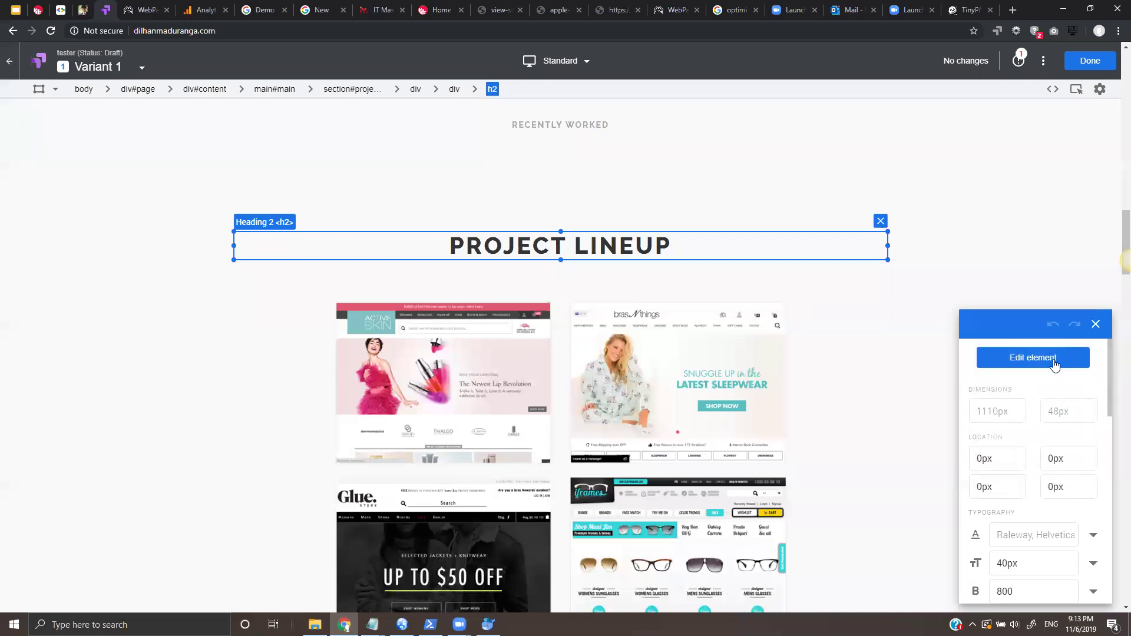
{"action": "scroll", "coordinate": [1052, 377], "scroll_direction": "down", "scroll_amount": 2}
{"action": "scroll", "coordinate": [980, 390], "scroll_direction": "down", "scroll_amount": 1}
{"action": "scroll", "coordinate": [981, 406], "scroll_direction": "up", "scroll_amount": 1}
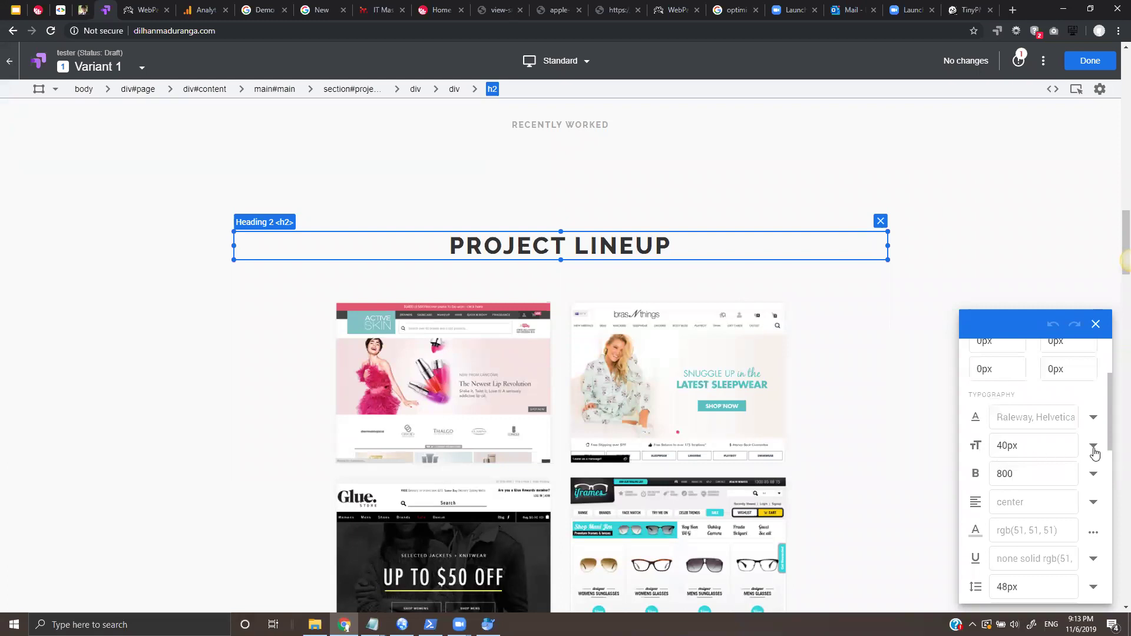
{"action": "left_click", "coordinate": [1094, 445]}
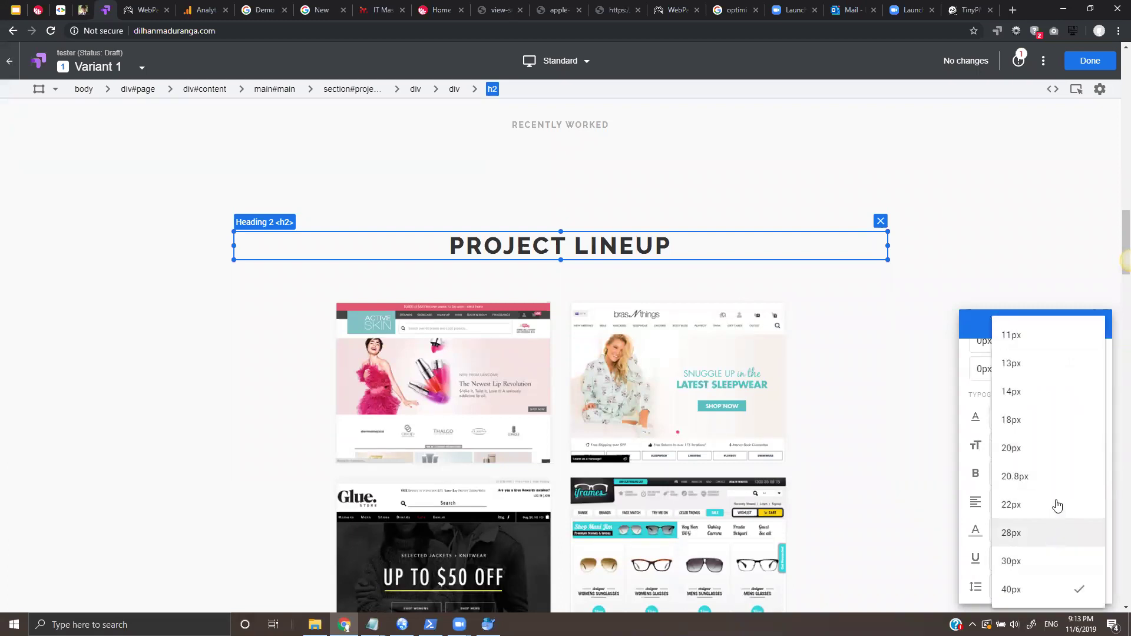
{"action": "key", "text": "Escape"}
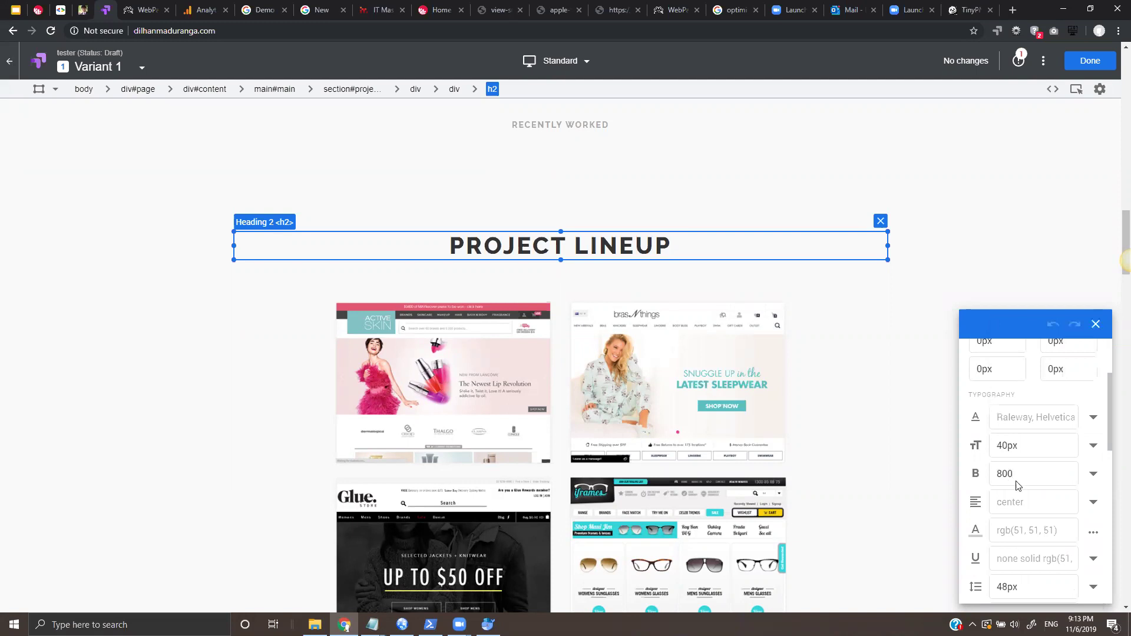
{"action": "scroll", "coordinate": [1043, 490], "scroll_direction": "up", "scroll_amount": 1}
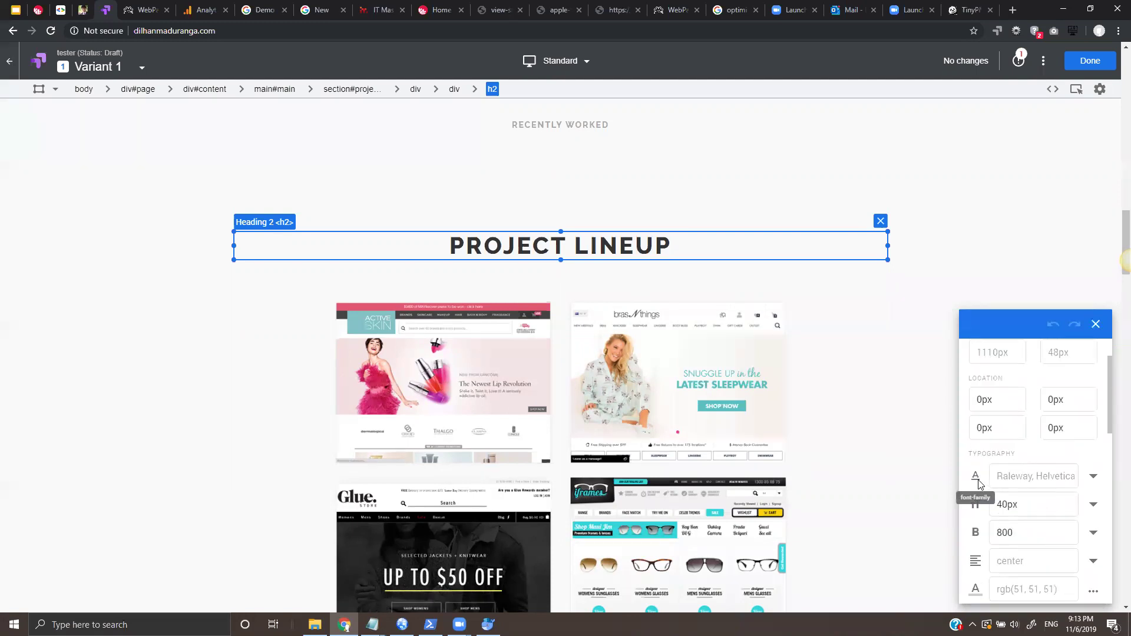
{"action": "scroll", "coordinate": [1002, 471], "scroll_direction": "down", "scroll_amount": 3}
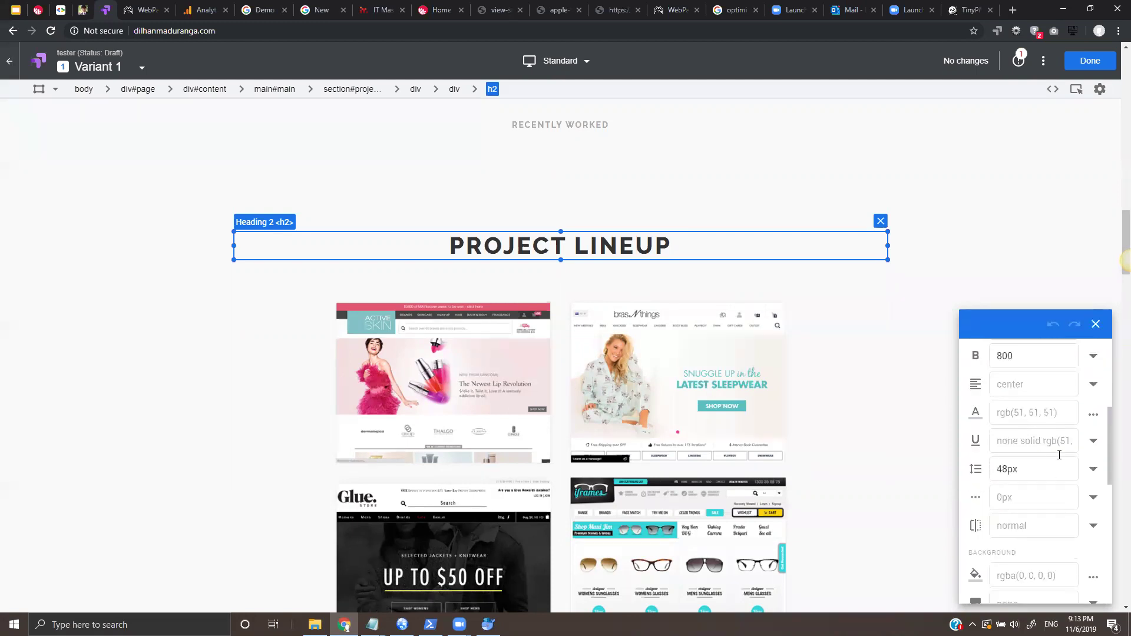
Recolour the Project Lineup heading's text red with R 255, G 23 and a slightly higher blue value, and save the variant.
{"action": "left_click", "coordinate": [1067, 412]}
{"action": "left_click", "coordinate": [1094, 413]}
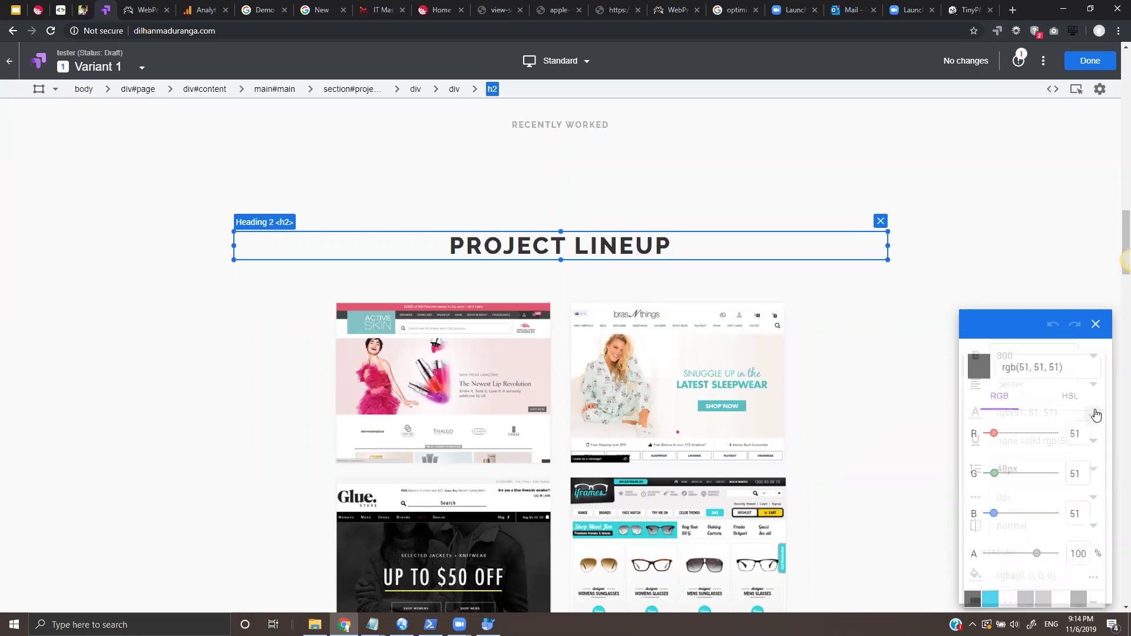
{"action": "left_click_drag", "start_coordinate": [1000, 435], "coordinate": [1079, 436]}
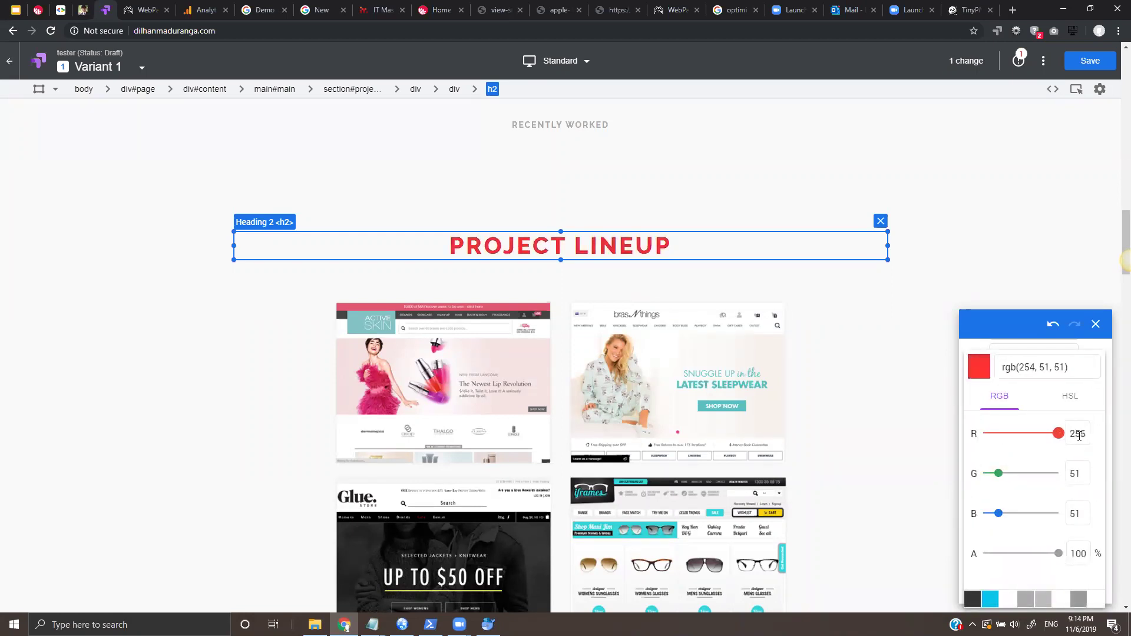
{"action": "mouse_move", "coordinate": [999, 474]}
{"action": "left_mouse_down"}
{"action": "mouse_move", "coordinate": [1055, 473]}
{"action": "mouse_move", "coordinate": [992, 471]}
{"action": "left_mouse_up"}
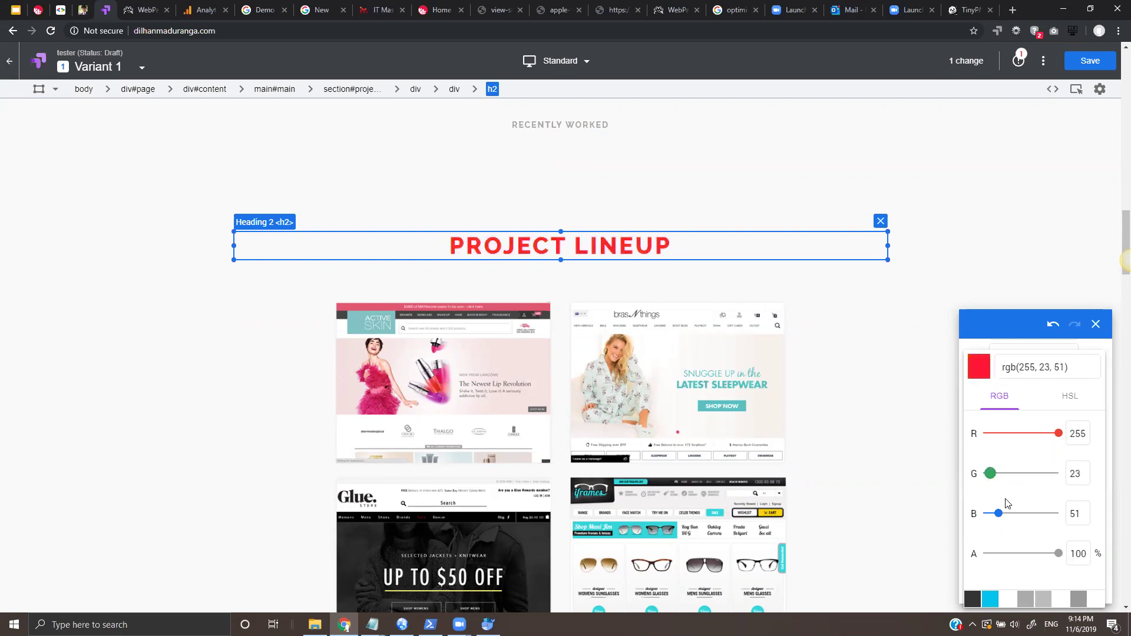
{"action": "left_click_drag", "start_coordinate": [999, 514], "coordinate": [1006, 514]}
{"action": "left_click", "coordinate": [1089, 61]}
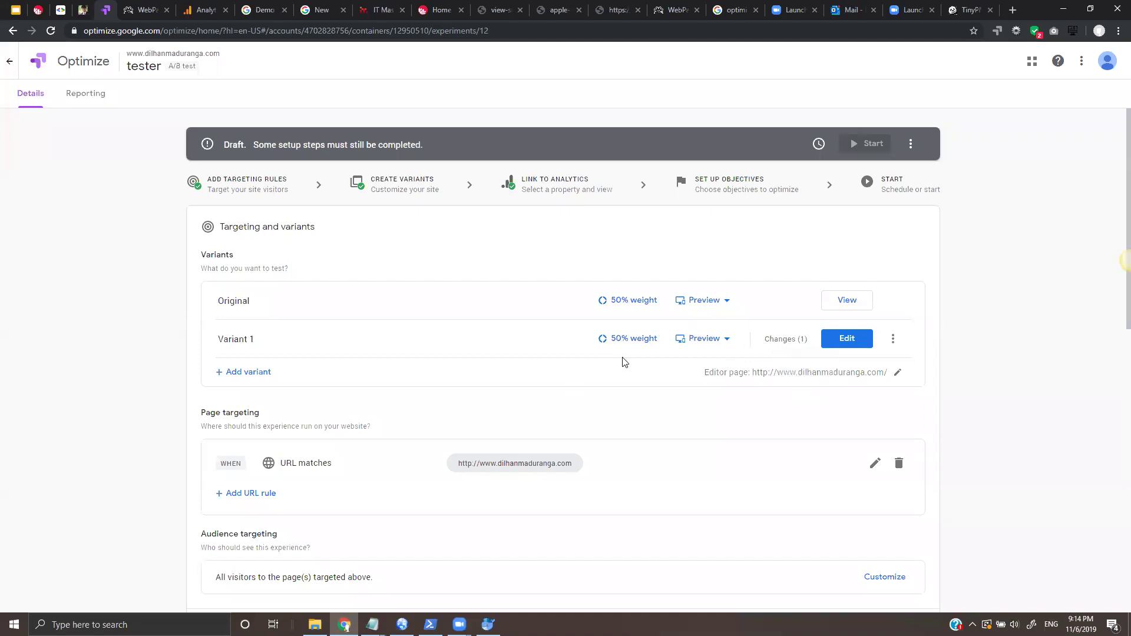
Set Pageviews as the experiment's primary objective from the list of available objectives.
{"action": "mouse_move", "coordinate": [798, 339]}
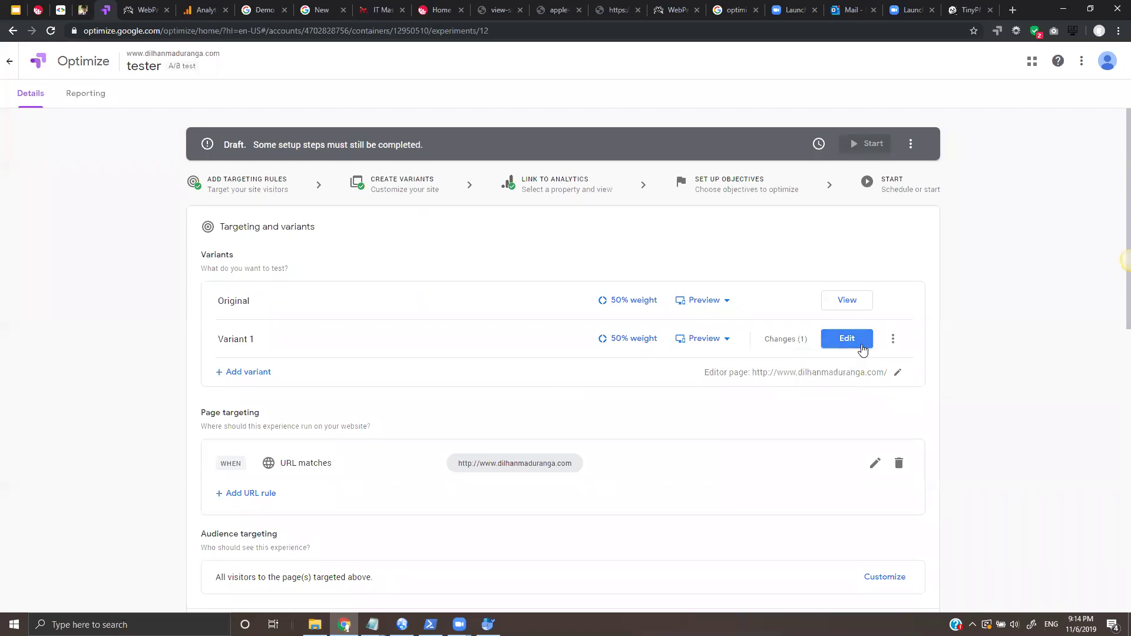
{"action": "scroll", "coordinate": [446, 372], "scroll_direction": "down", "scroll_amount": 2}
{"action": "scroll", "coordinate": [277, 354], "scroll_direction": "down", "scroll_amount": 2}
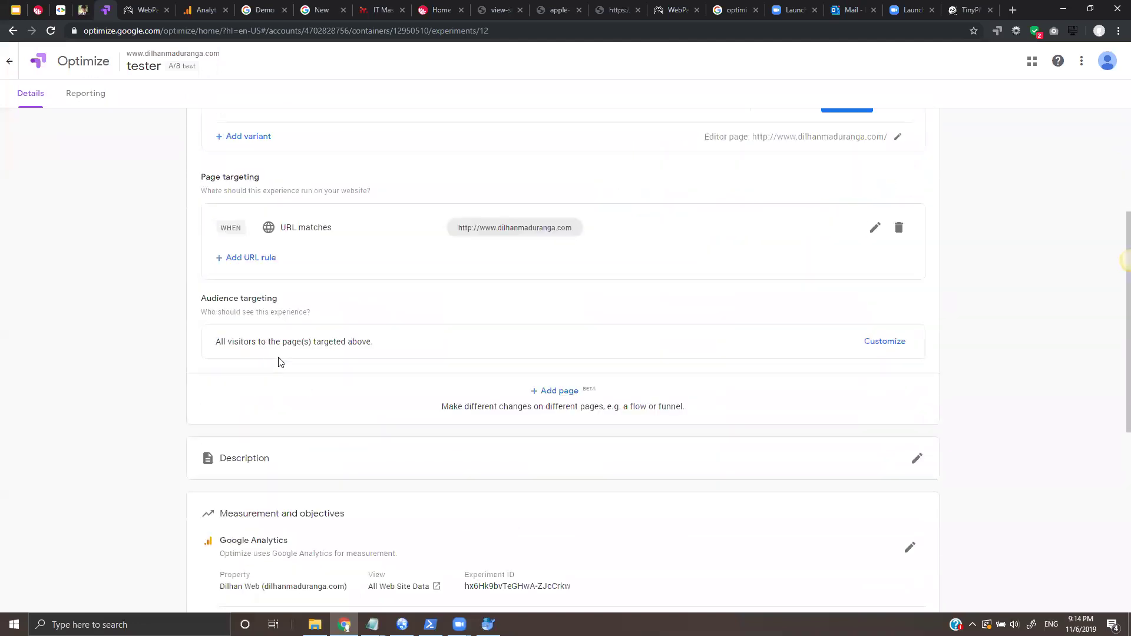
{"action": "scroll", "coordinate": [260, 341], "scroll_direction": "down", "scroll_amount": 2}
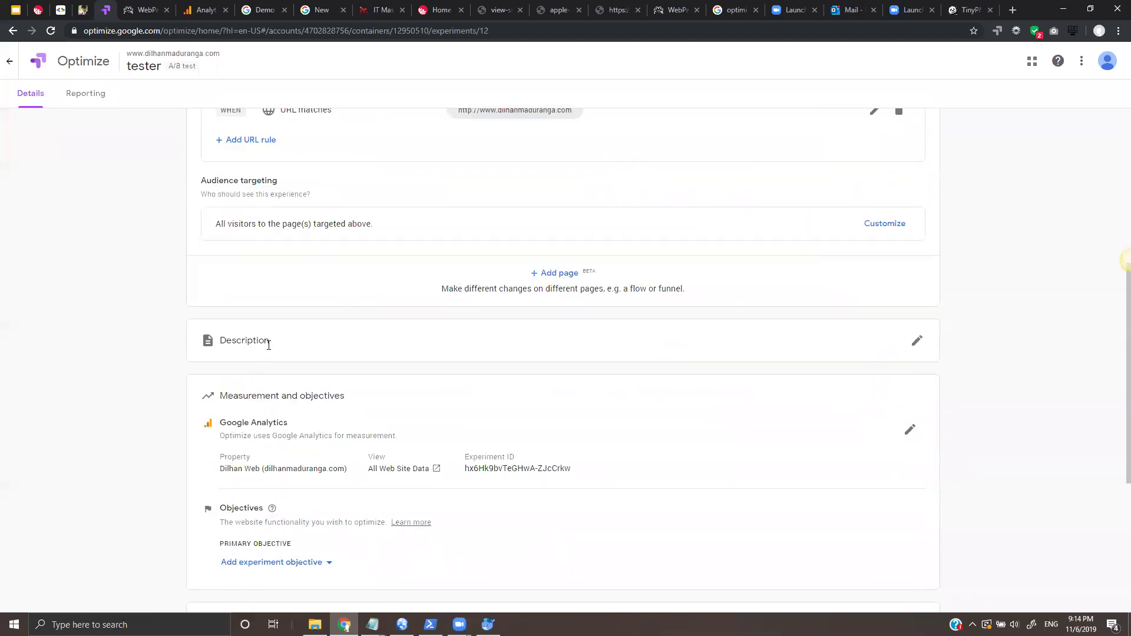
{"action": "scroll", "coordinate": [269, 345], "scroll_direction": "down", "scroll_amount": 1}
{"action": "double_click", "coordinate": [229, 364]}
{"action": "left_click_drag", "start_coordinate": [261, 372], "coordinate": [301, 372]}
{"action": "scroll", "coordinate": [259, 353], "scroll_direction": "down", "scroll_amount": 2}
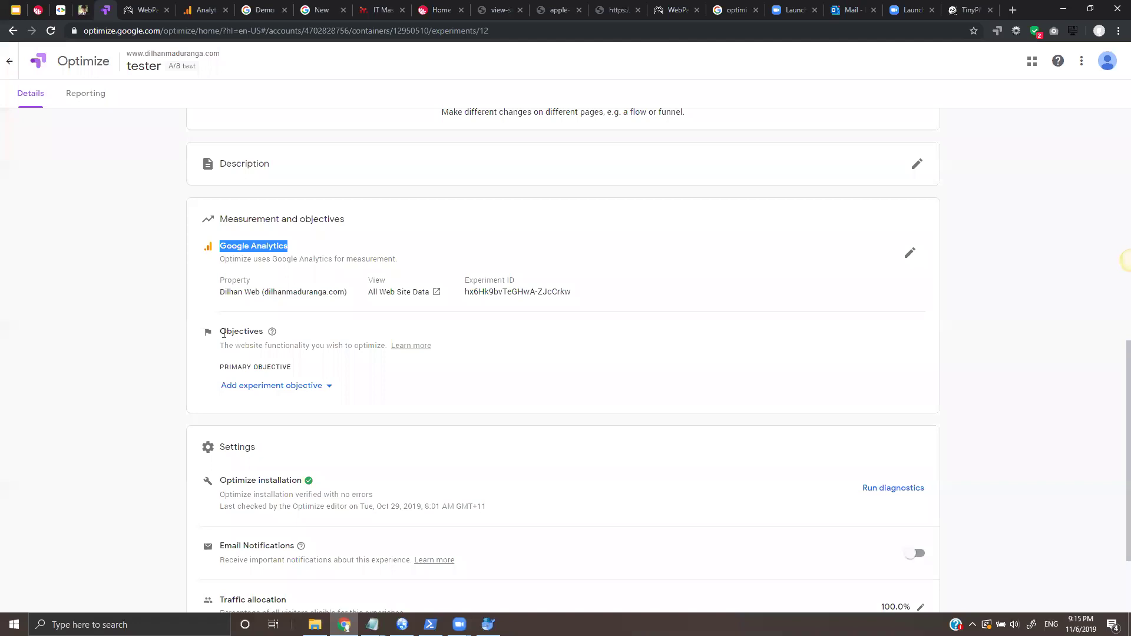
{"action": "left_click_drag", "start_coordinate": [223, 333], "coordinate": [264, 332]}
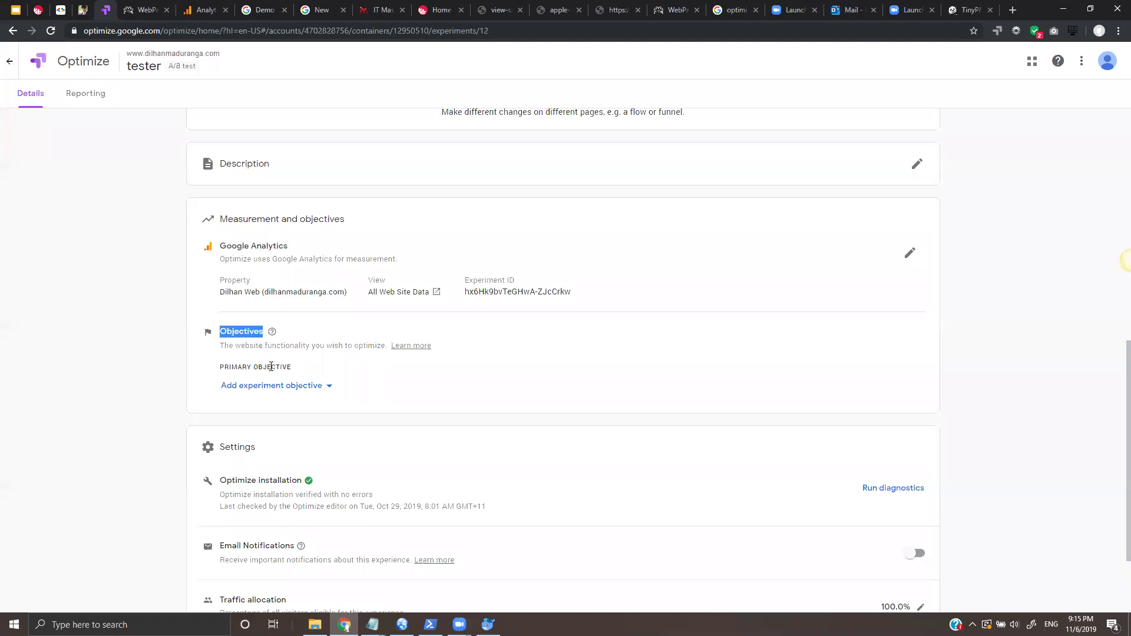
{"action": "left_click", "coordinate": [275, 386]}
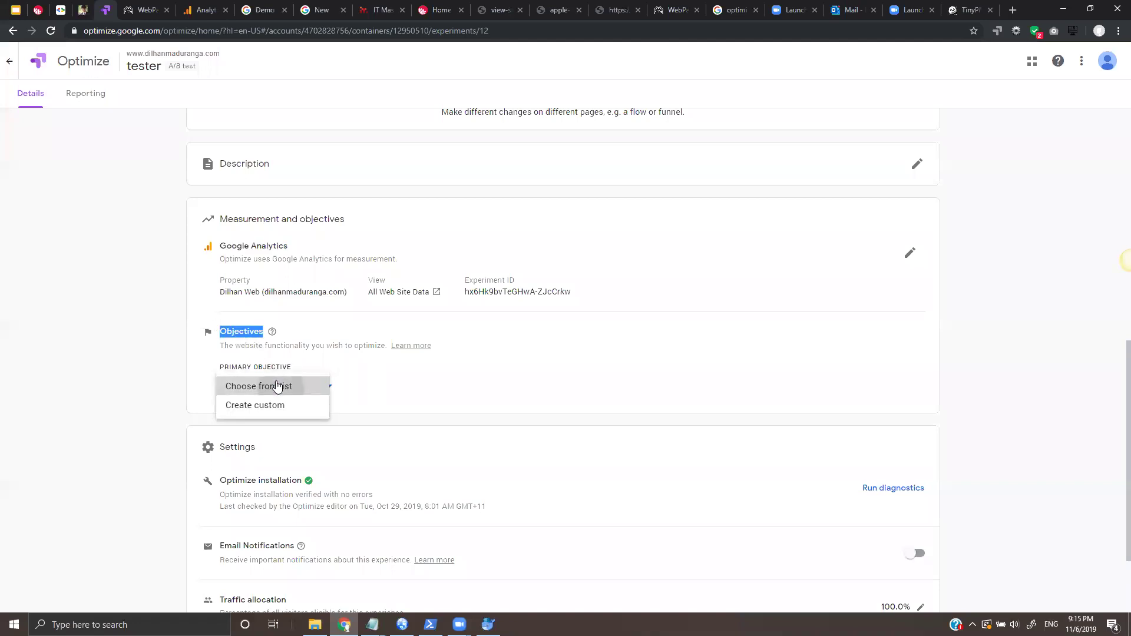
{"action": "left_click", "coordinate": [278, 384]}
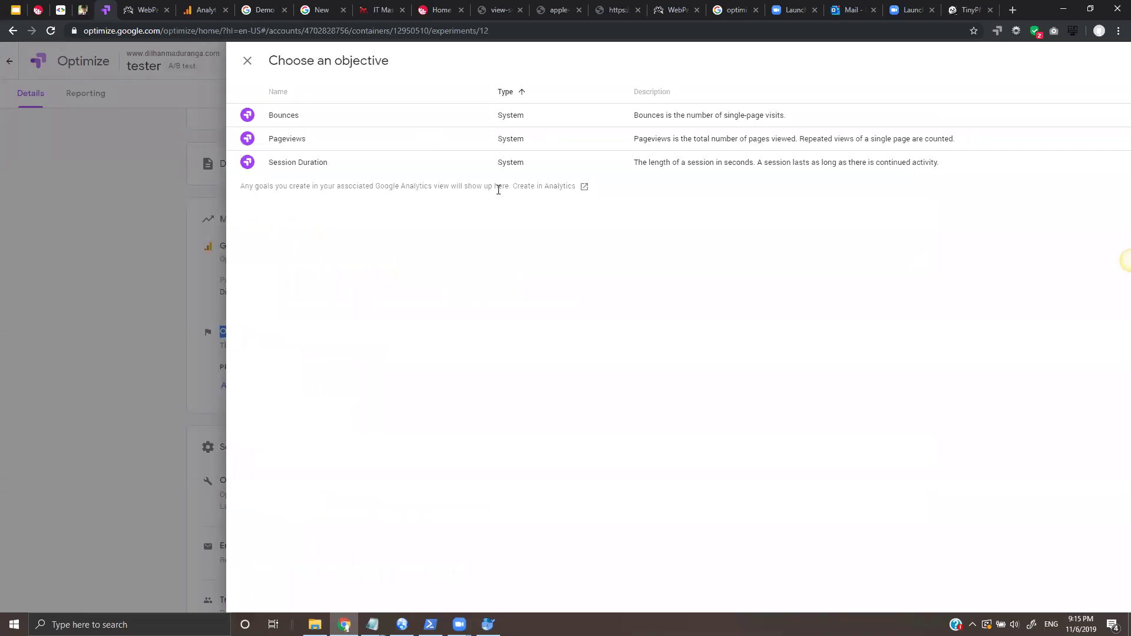
{"action": "left_click", "coordinate": [292, 145]}
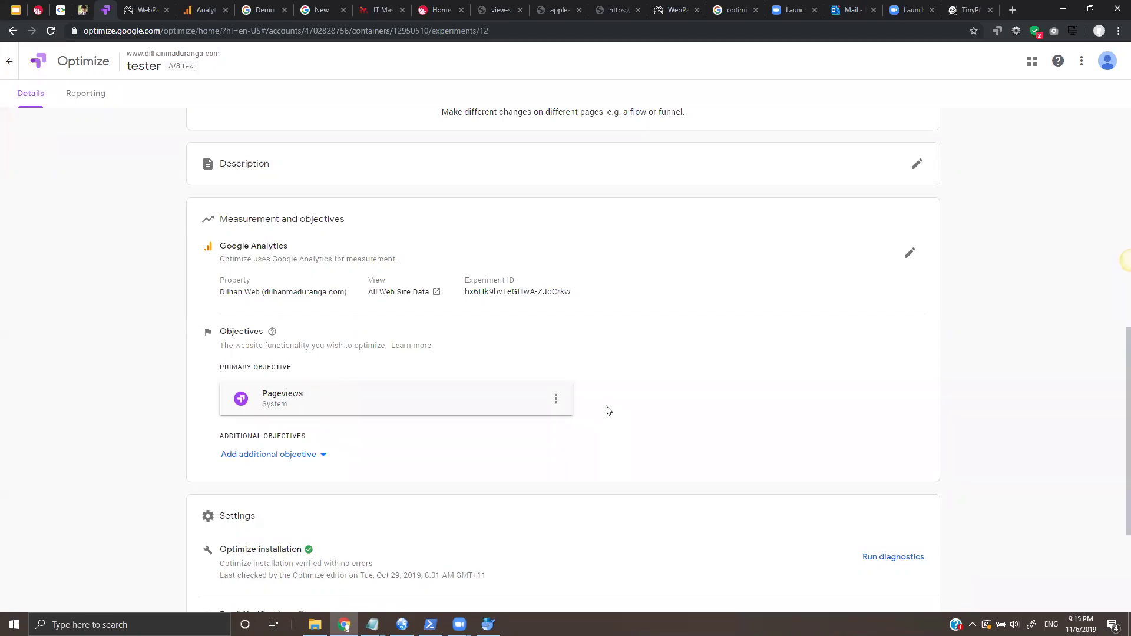
Open the experiment's schedule and set the start time to Nov 6, 2019, 12:00 AM.
{"action": "scroll", "coordinate": [607, 410], "scroll_direction": "down", "scroll_amount": 2}
{"action": "scroll", "coordinate": [613, 356], "scroll_direction": "up", "scroll_amount": 8}
{"action": "scroll", "coordinate": [611, 333], "scroll_direction": "down", "scroll_amount": 4}
{"action": "scroll", "coordinate": [580, 356], "scroll_direction": "down", "scroll_amount": 5}
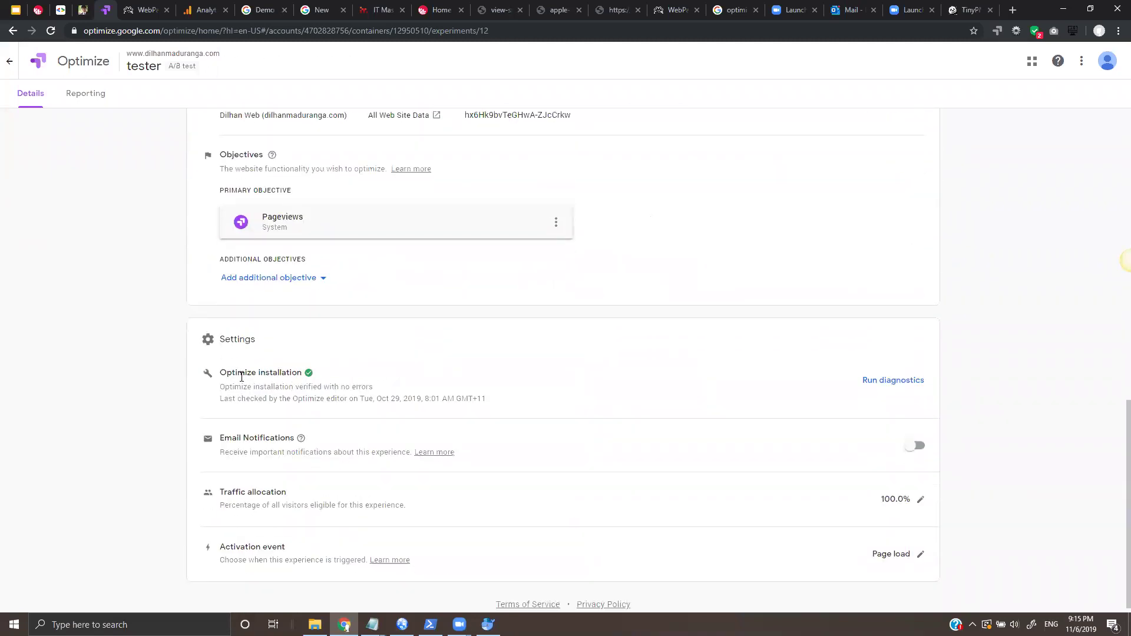
{"action": "scroll", "coordinate": [420, 380], "scroll_direction": "up", "scroll_amount": 15}
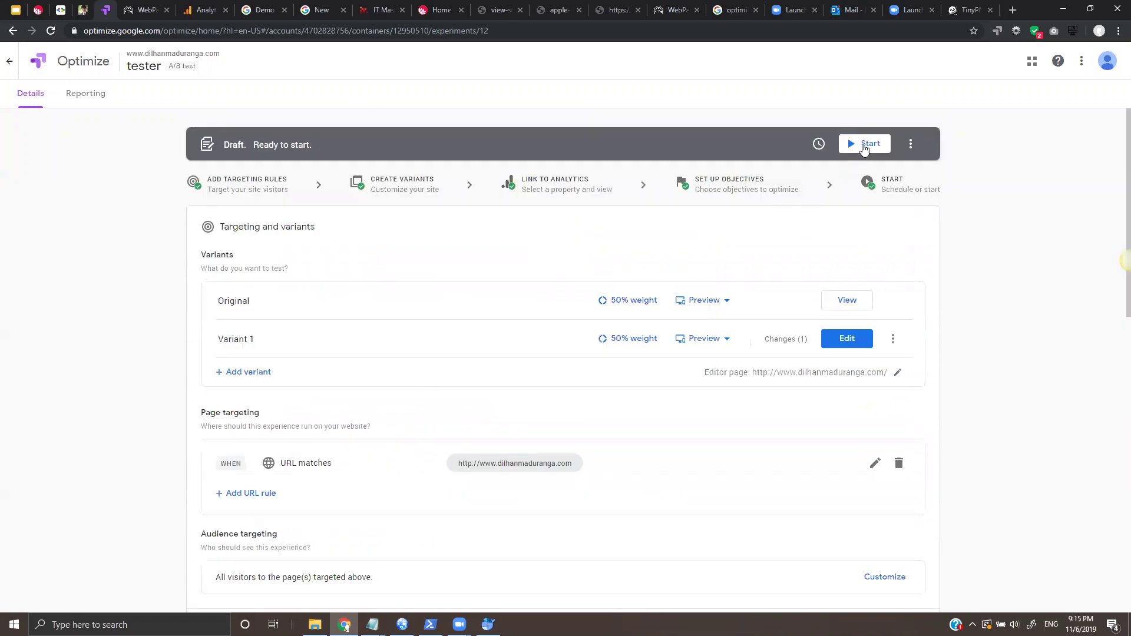
{"action": "left_click", "coordinate": [819, 144]}
{"action": "left_click", "coordinate": [737, 184]}
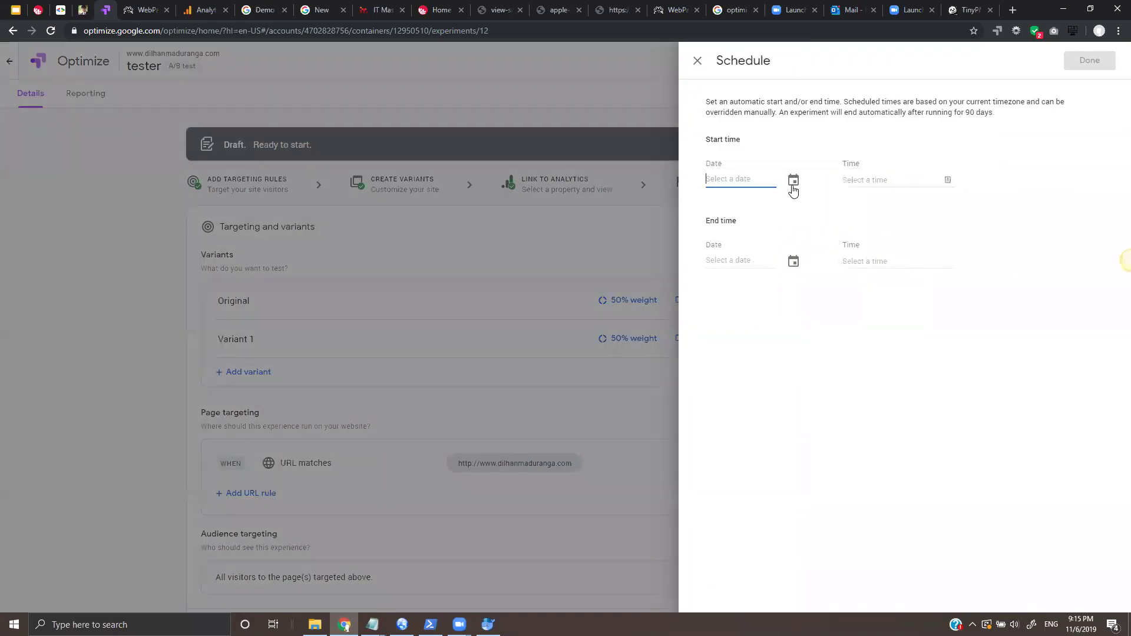
{"action": "left_click", "coordinate": [793, 182]}
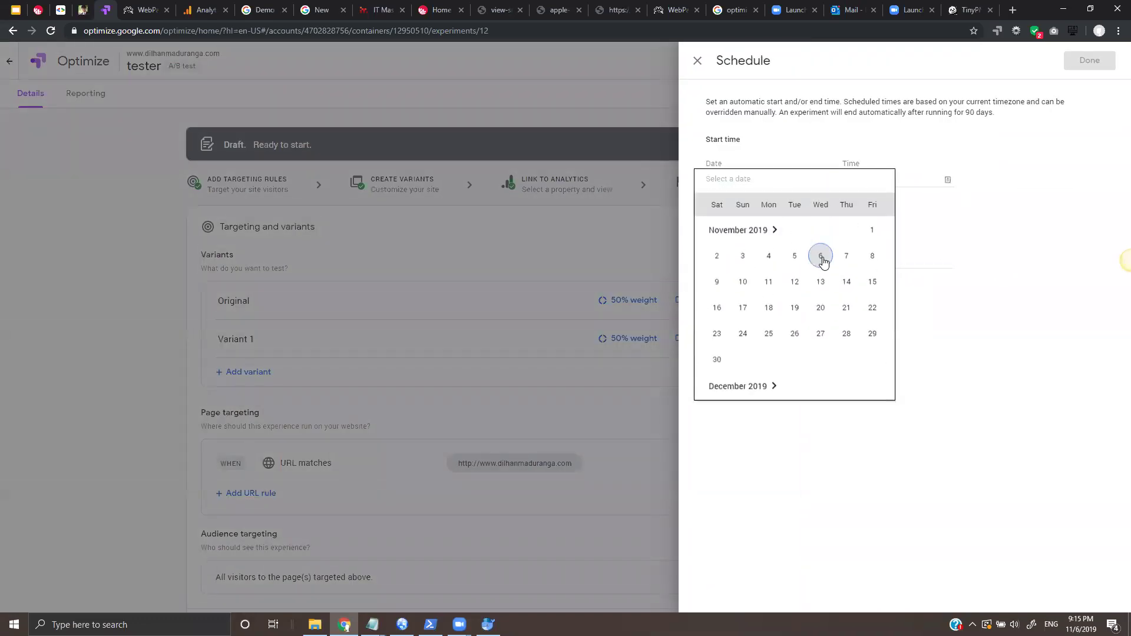
{"action": "left_click", "coordinate": [822, 257]}
{"action": "left_click", "coordinate": [897, 202]}
{"action": "left_click", "coordinate": [742, 268]}
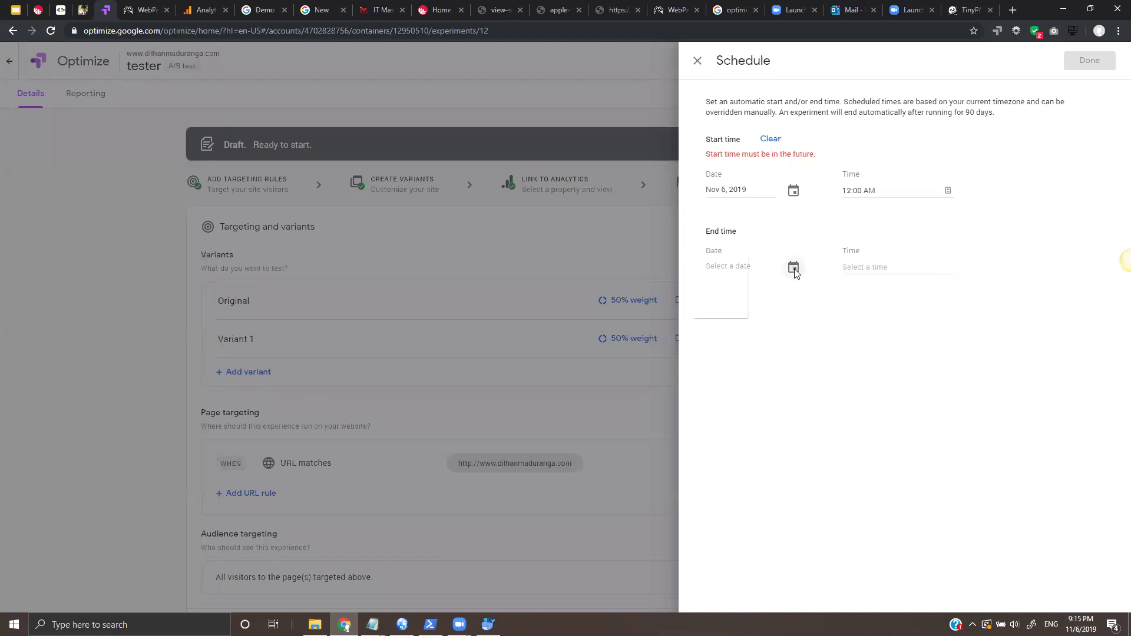
Set the schedule's end time to Nov 29, 2019, 1:00 AM.
{"action": "left_click", "coordinate": [800, 275]}
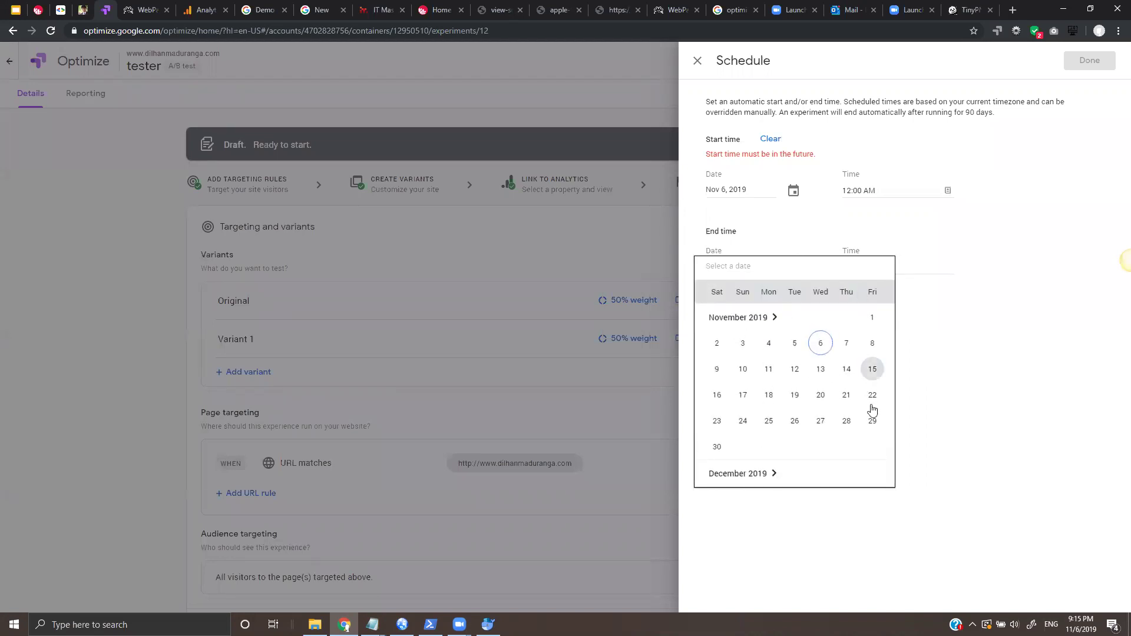
{"action": "left_click", "coordinate": [873, 417]}
{"action": "left_click", "coordinate": [918, 271]}
{"action": "left_click", "coordinate": [901, 345]}
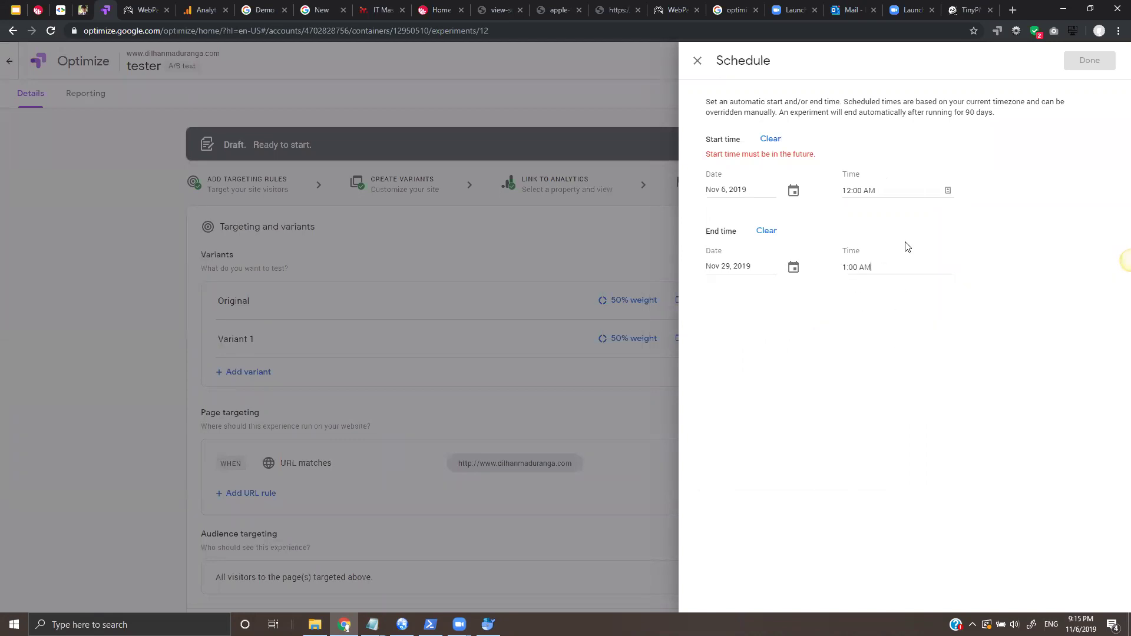
{"action": "left_click", "coordinate": [940, 192]}
{"action": "left_click", "coordinate": [949, 191]}
{"action": "left_click", "coordinate": [202, 9]}
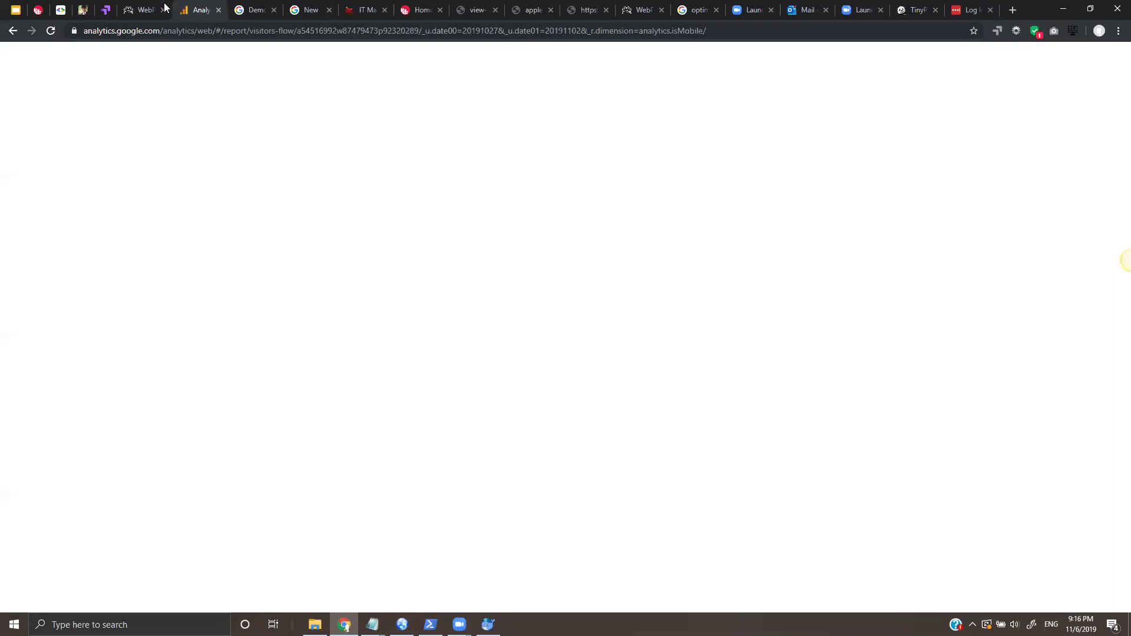
{"action": "left_click", "coordinate": [147, 9]}
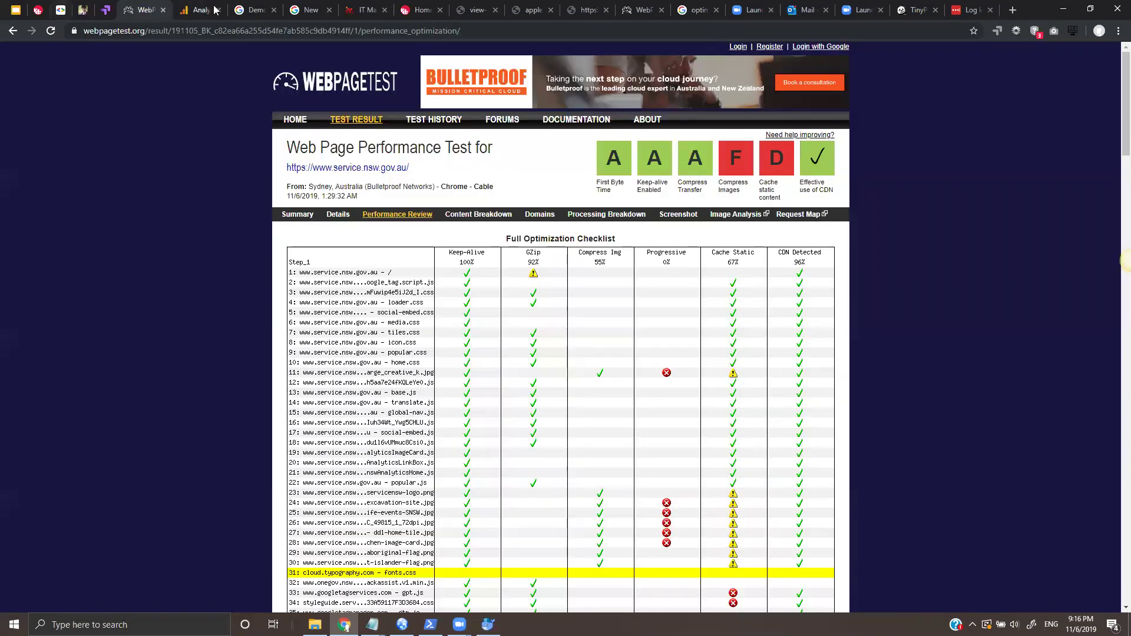
{"action": "left_click", "coordinate": [116, 9]}
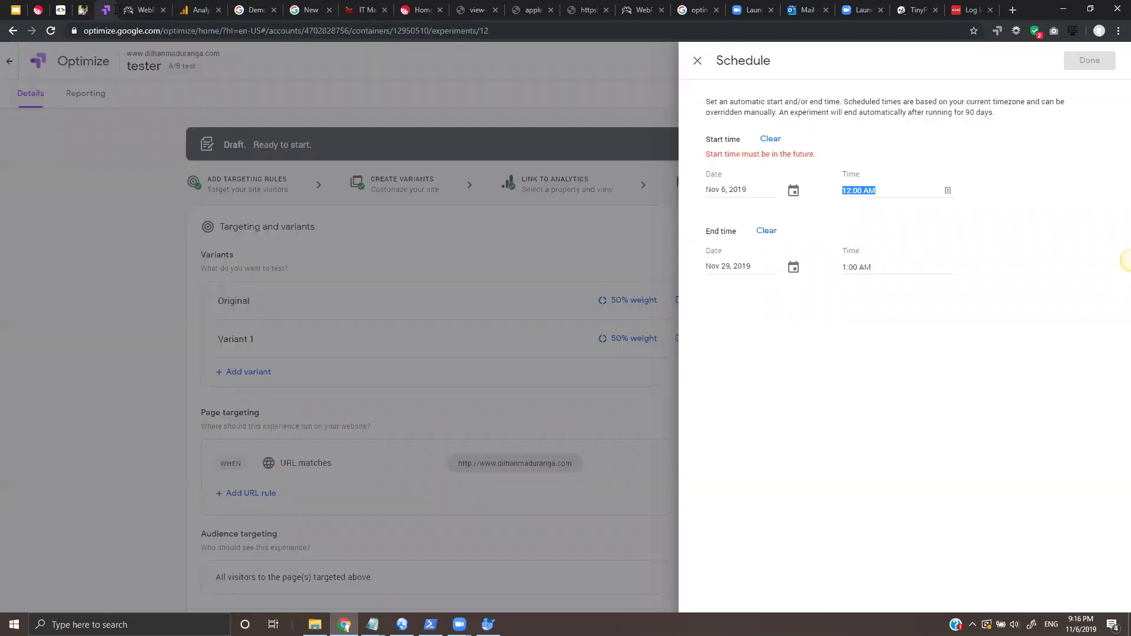
Change the schedule's start date to Nov 20, 2019 and save the schedule.
{"action": "left_click", "coordinate": [794, 192]}
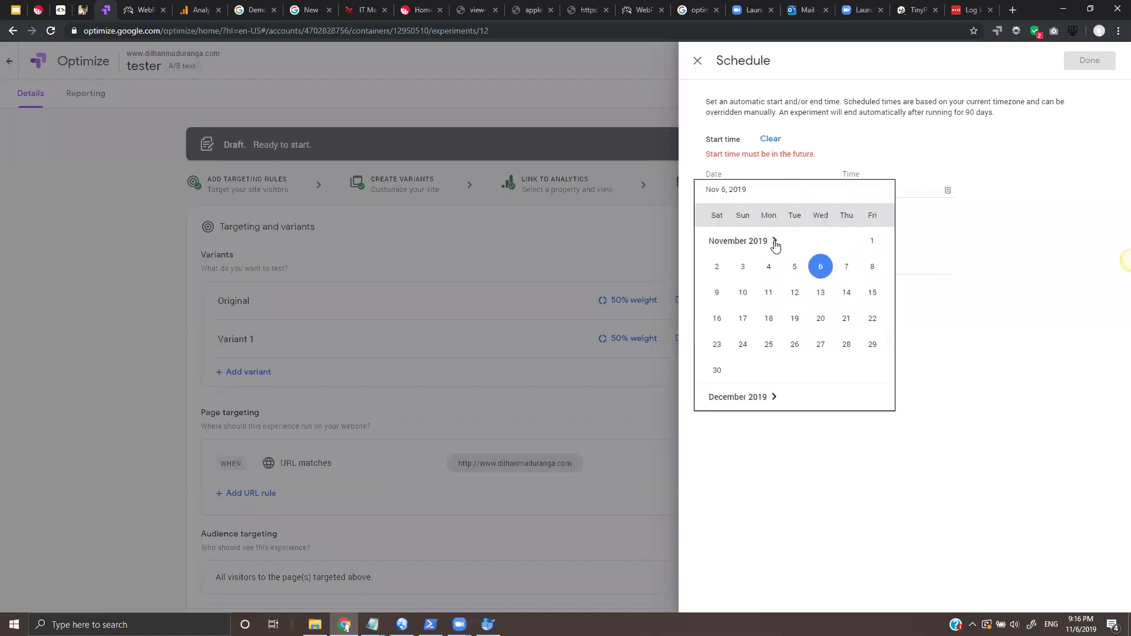
{"action": "left_click", "coordinate": [821, 318]}
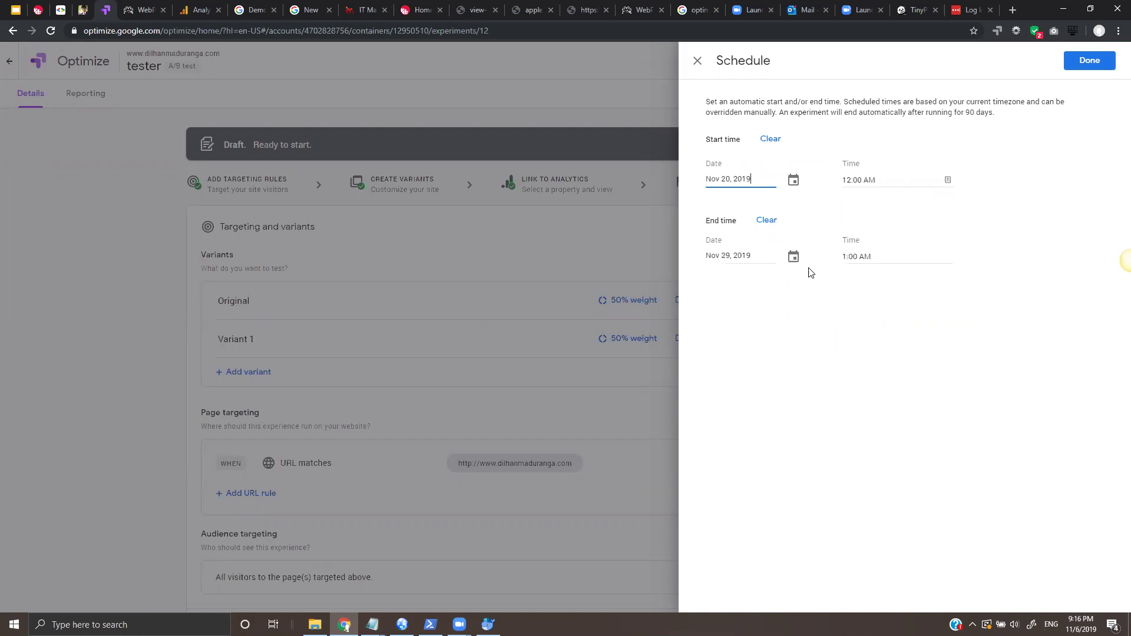
{"action": "left_click", "coordinate": [1083, 62]}
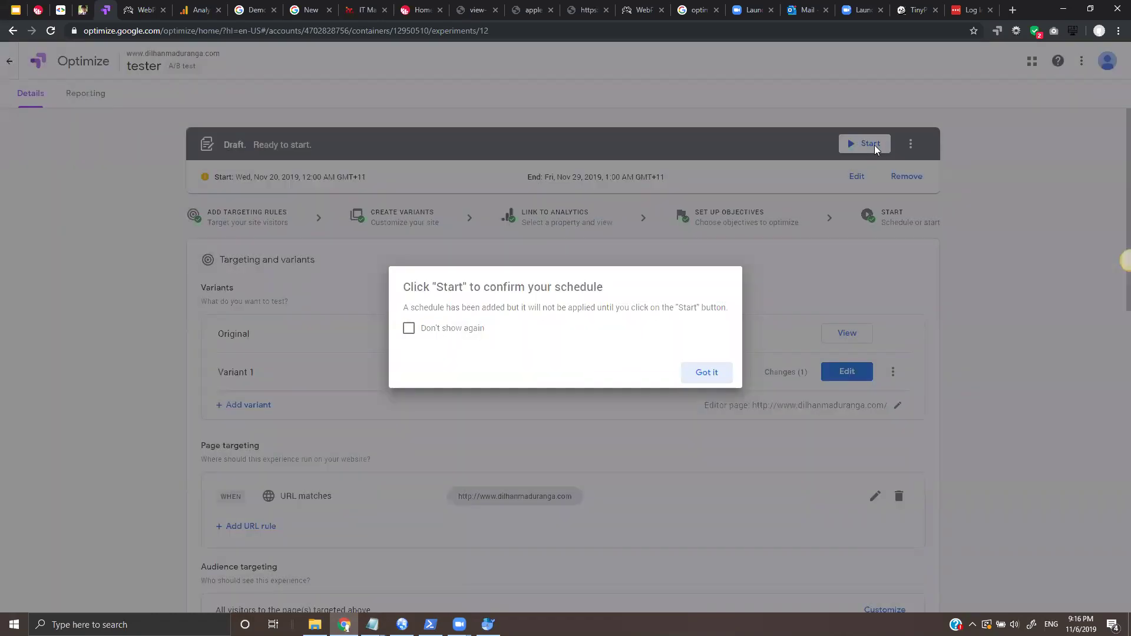
Dismiss the schedule notice and start the tester experiment so that its schedule is applied.
{"action": "left_click", "coordinate": [708, 373]}
{"action": "left_click", "coordinate": [863, 144]}
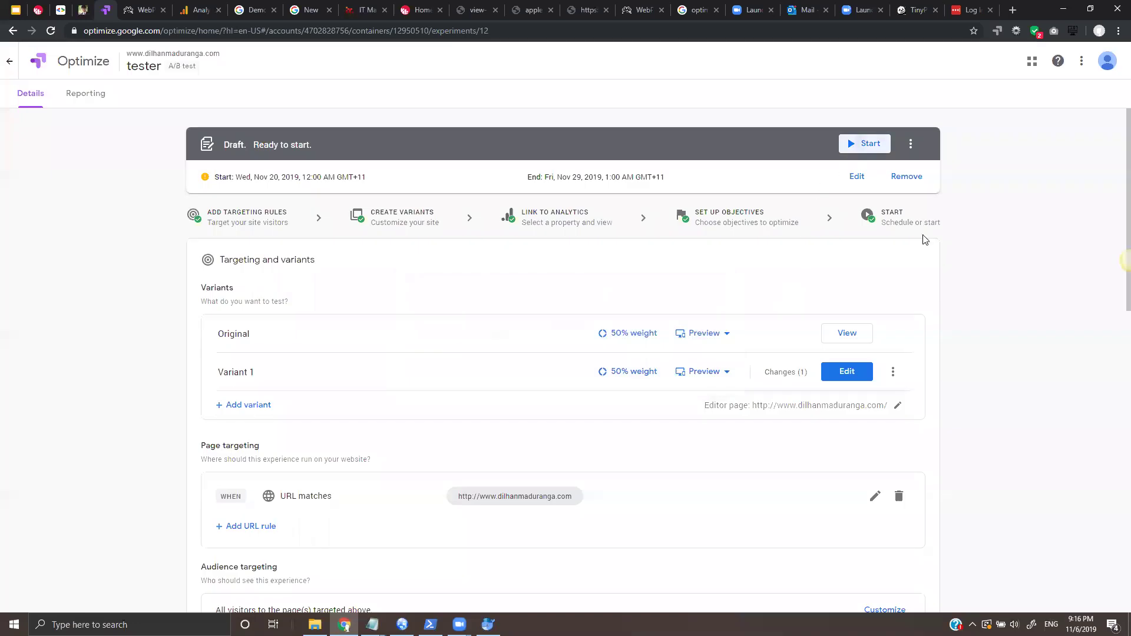
{"action": "left_click", "coordinate": [724, 409]}
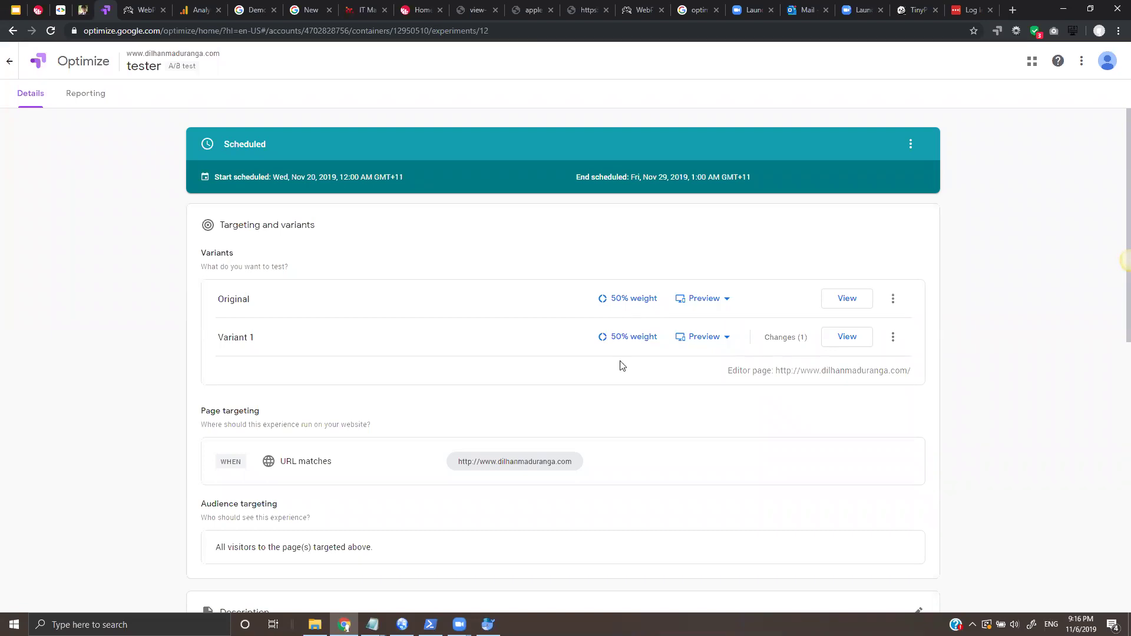
Switch to the live website and examine the Project Lineup section, including its heading and the project thumbnails below.
{"action": "key", "text": "ctrl+shift+Tab"}
{"action": "scroll", "coordinate": [340, 283], "scroll_direction": "down", "scroll_amount": 6}
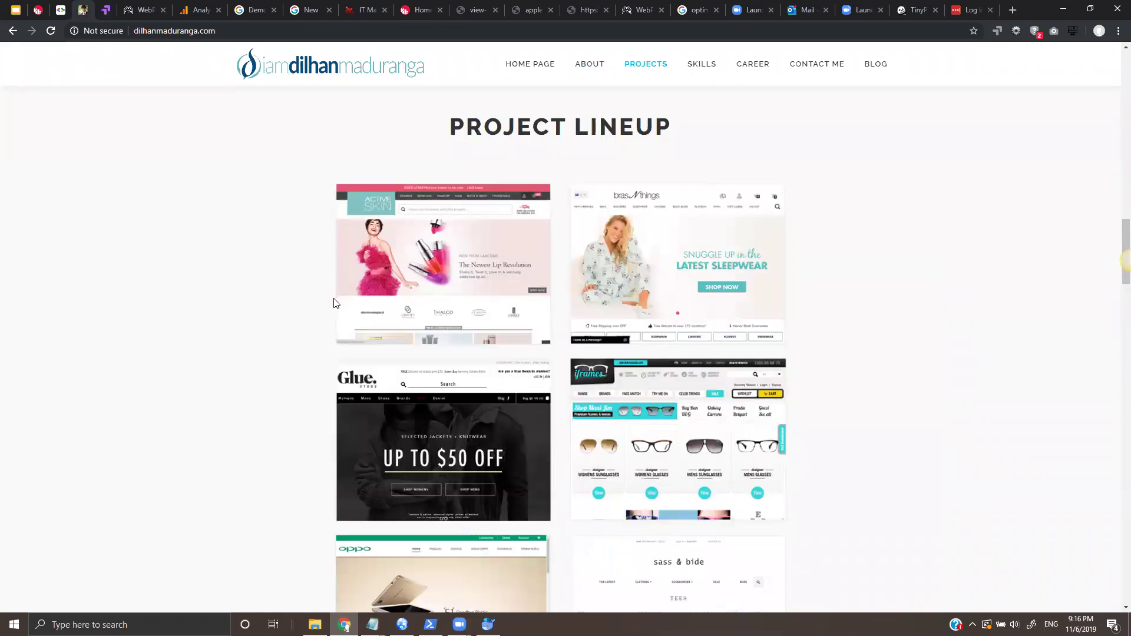
{"action": "scroll", "coordinate": [333, 299], "scroll_direction": "down", "scroll_amount": 5}
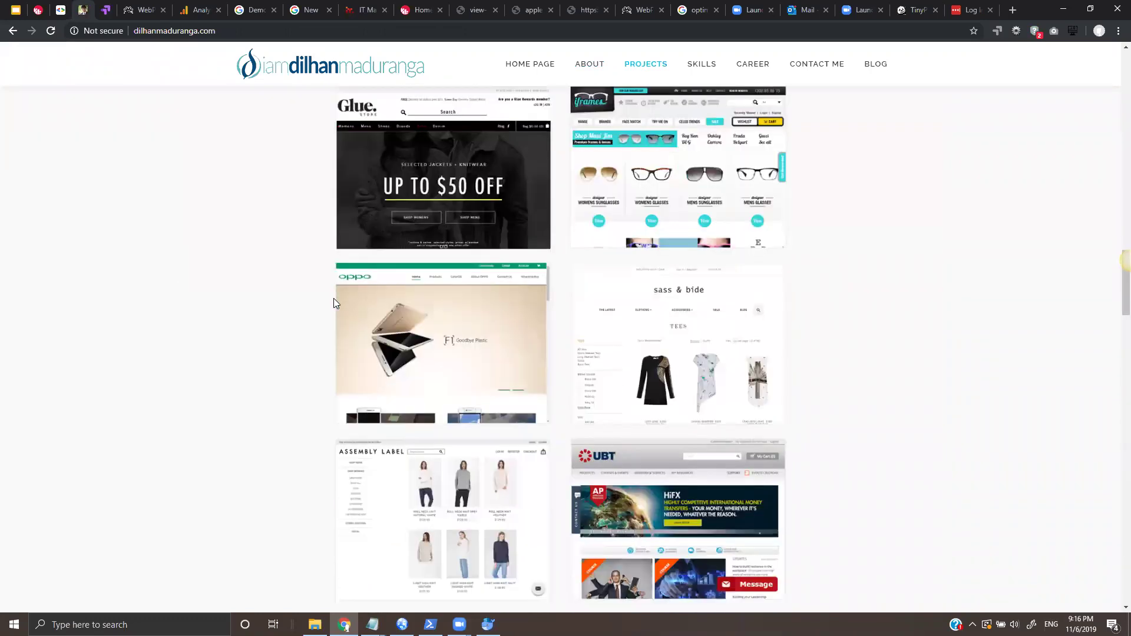
{"action": "scroll", "coordinate": [334, 300], "scroll_direction": "down", "scroll_amount": 4}
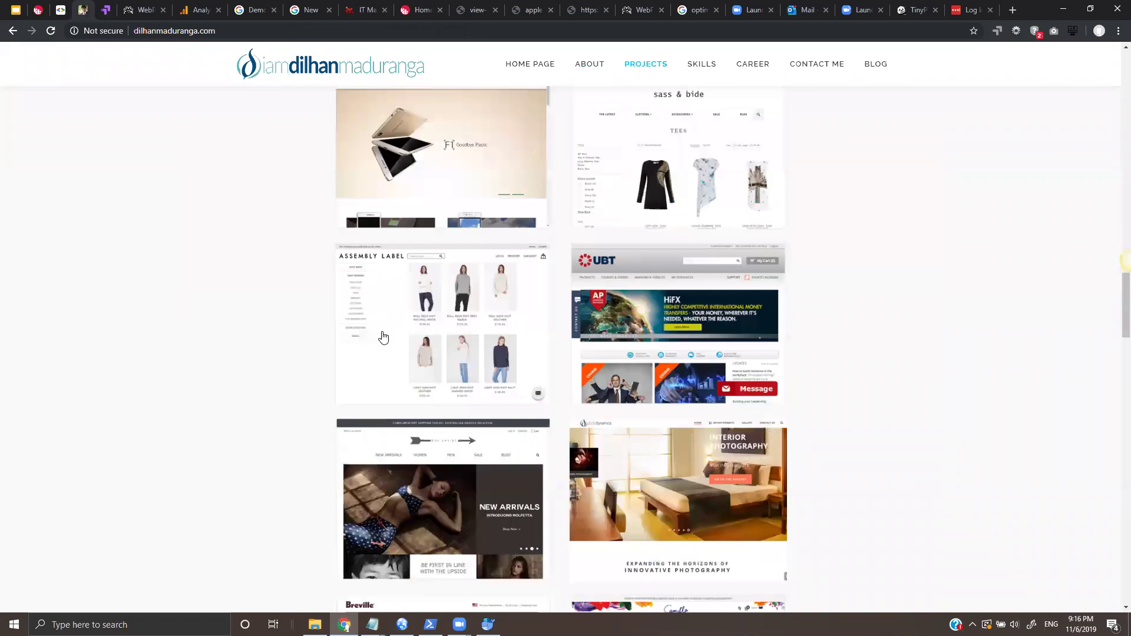
{"action": "scroll", "coordinate": [383, 337], "scroll_direction": "up", "scroll_amount": 3}
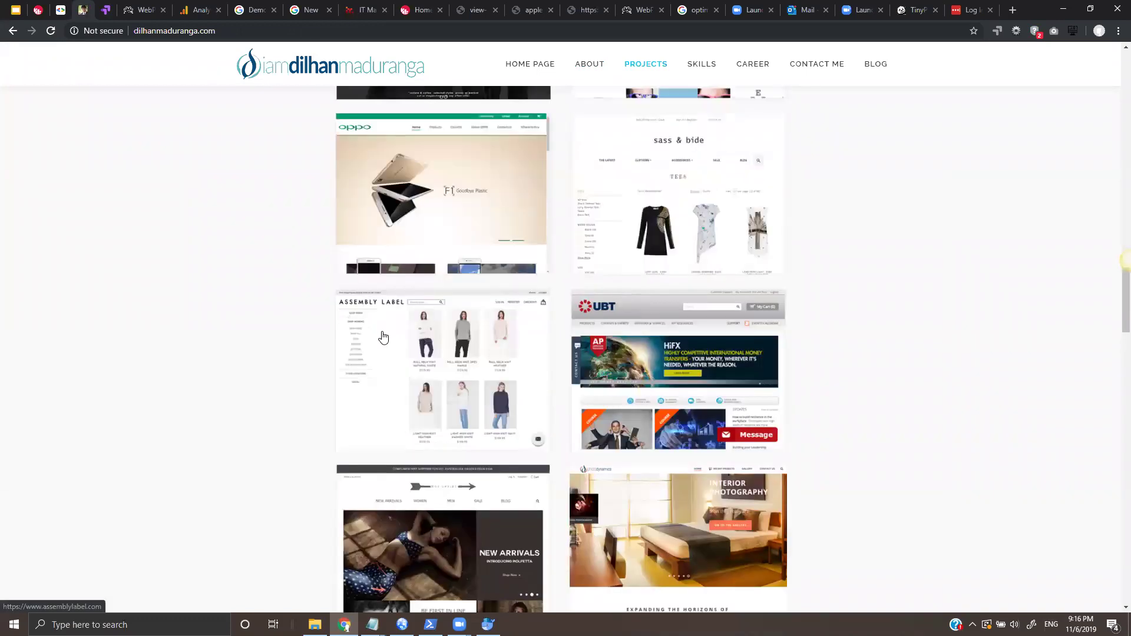
{"action": "scroll", "coordinate": [383, 337], "scroll_direction": "up", "scroll_amount": 4}
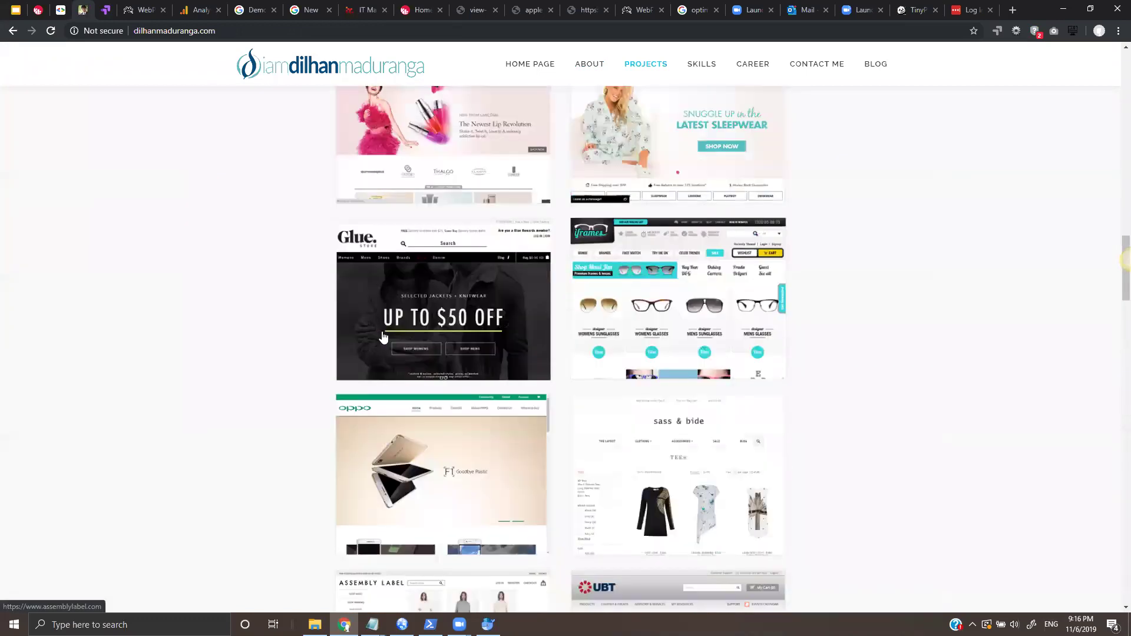
{"action": "scroll", "coordinate": [383, 336], "scroll_direction": "up", "scroll_amount": 5}
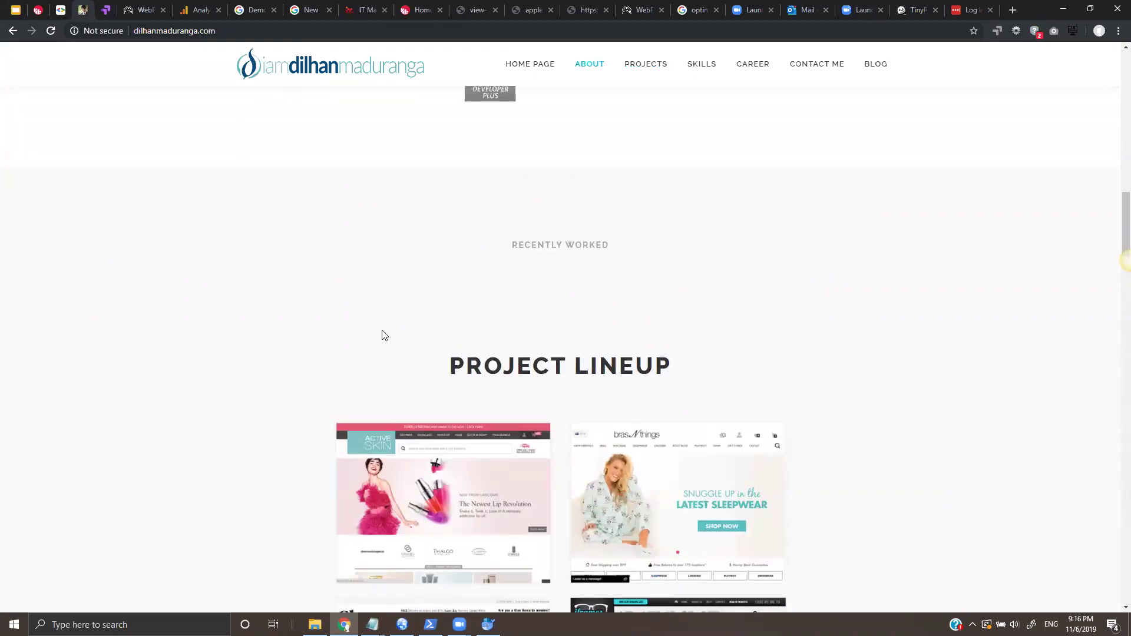
{"action": "mouse_move", "coordinate": [451, 363]}
{"action": "left_mouse_down"}
{"action": "mouse_move", "coordinate": [609, 391]}
{"action": "mouse_move", "coordinate": [662, 366]}
{"action": "mouse_move", "coordinate": [498, 337]}
{"action": "mouse_move", "coordinate": [448, 365]}
{"action": "mouse_move", "coordinate": [461, 363]}
{"action": "left_mouse_up"}
{"action": "left_click", "coordinate": [691, 366]}
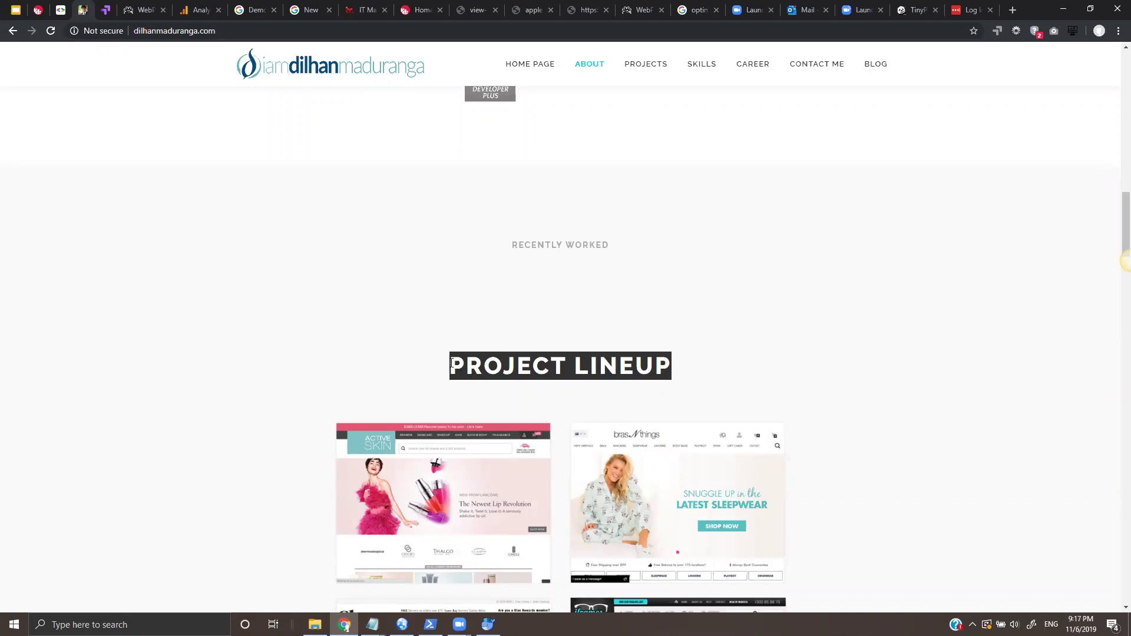
{"action": "scroll", "coordinate": [464, 376], "scroll_direction": "down", "scroll_amount": 5}
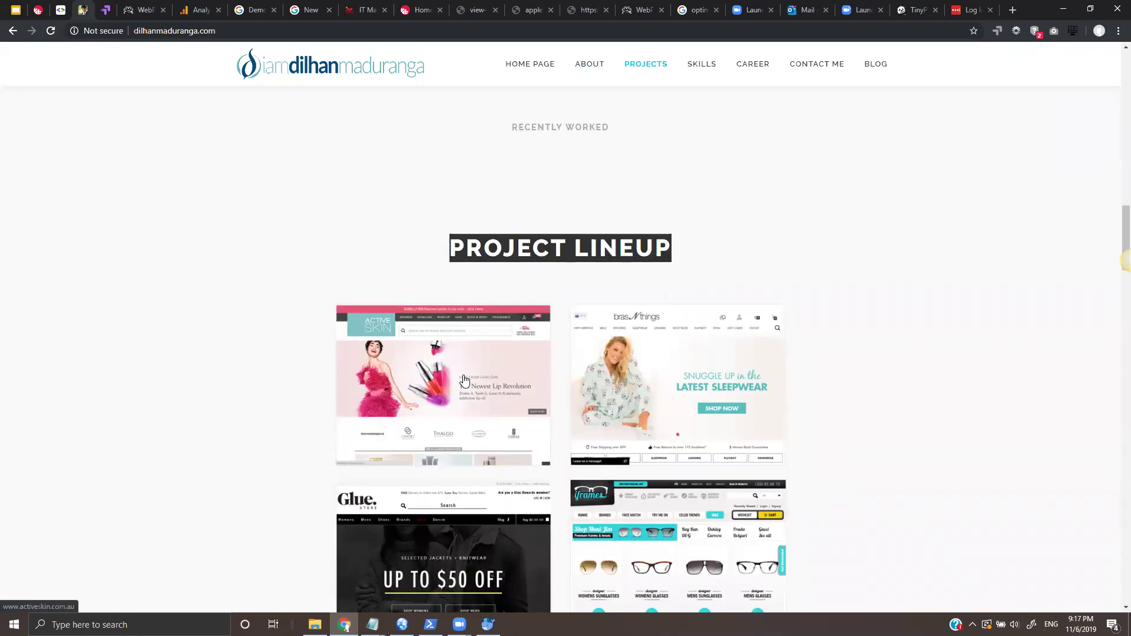
{"action": "scroll", "coordinate": [467, 379], "scroll_direction": "down", "scroll_amount": 1}
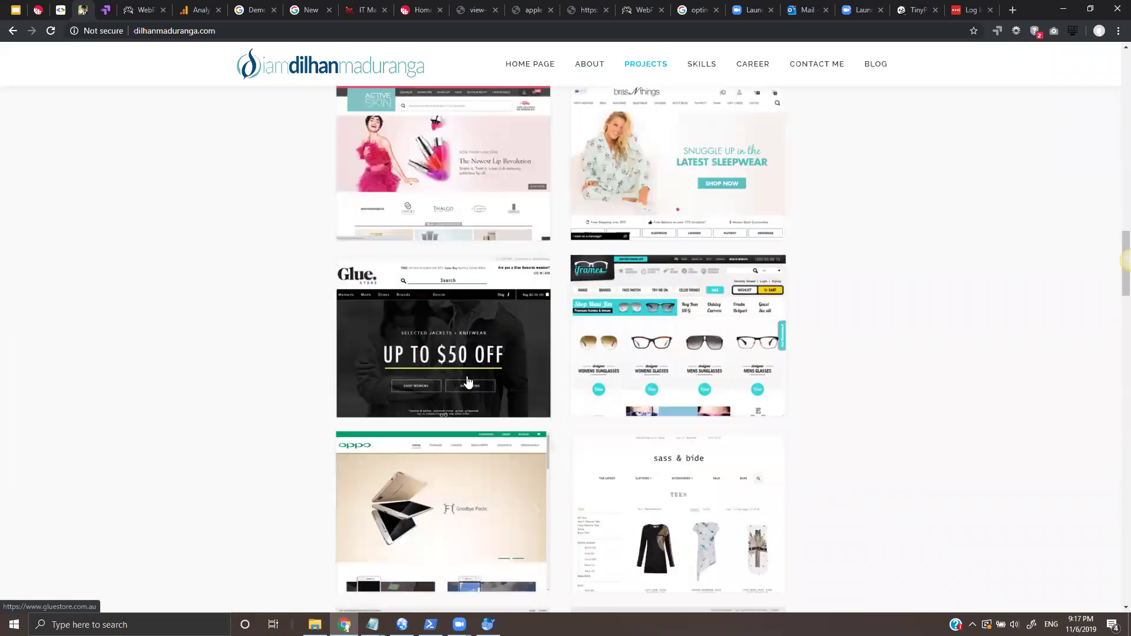
{"action": "scroll", "coordinate": [468, 382], "scroll_direction": "down", "scroll_amount": 3}
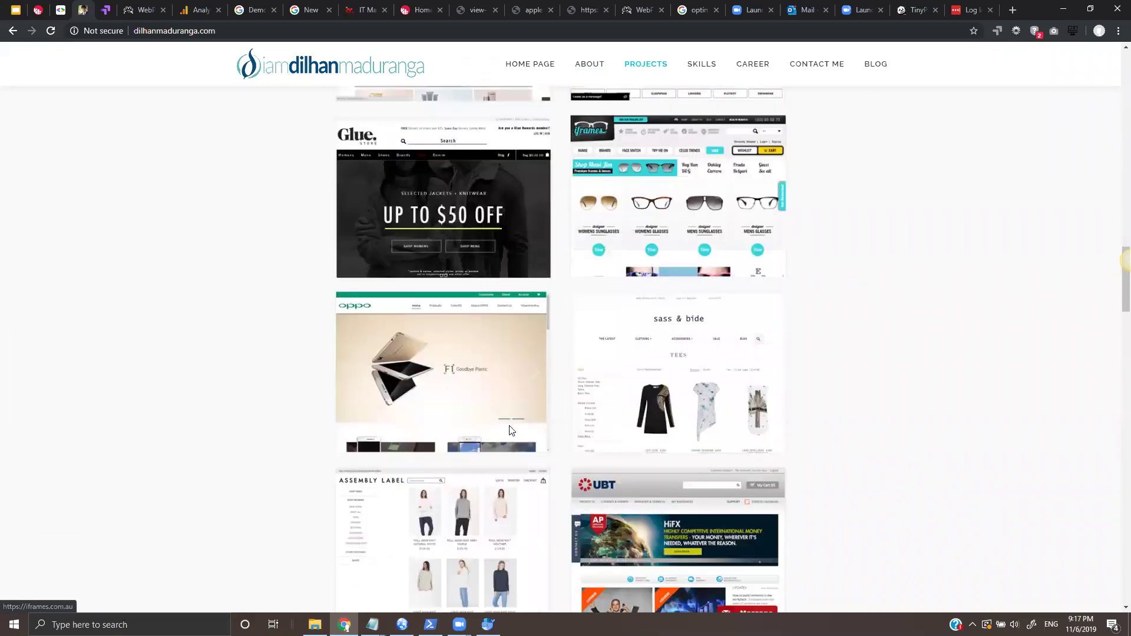
{"action": "scroll", "coordinate": [495, 364], "scroll_direction": "down", "scroll_amount": 4}
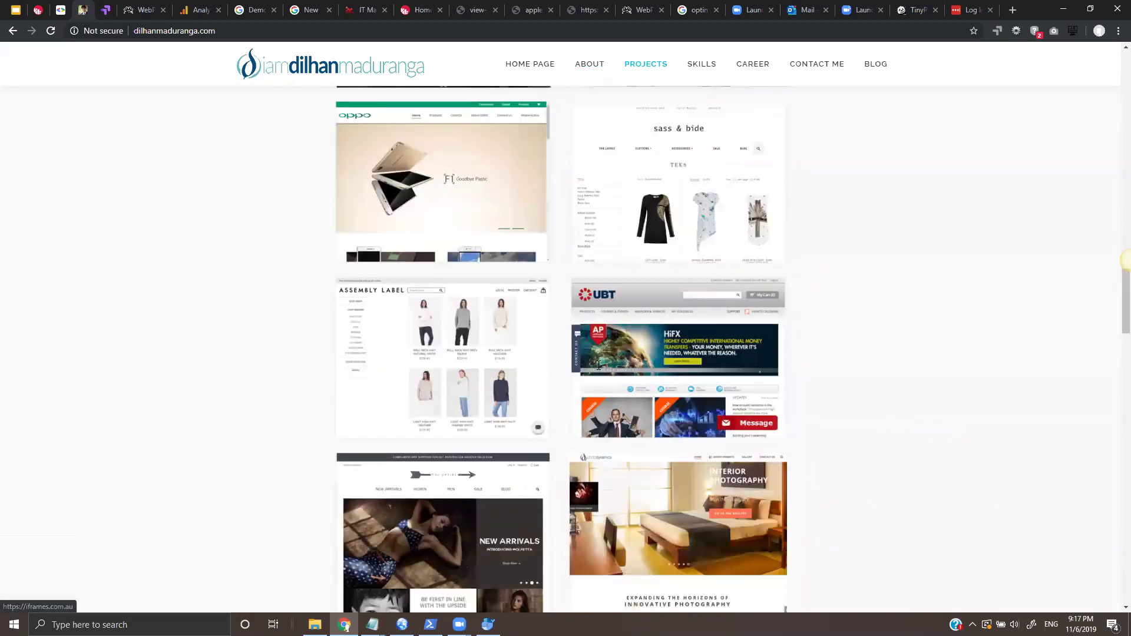
{"action": "scroll", "coordinate": [681, 367], "scroll_direction": "down", "scroll_amount": 1}
{"action": "scroll", "coordinate": [662, 360], "scroll_direction": "up", "scroll_amount": 1}
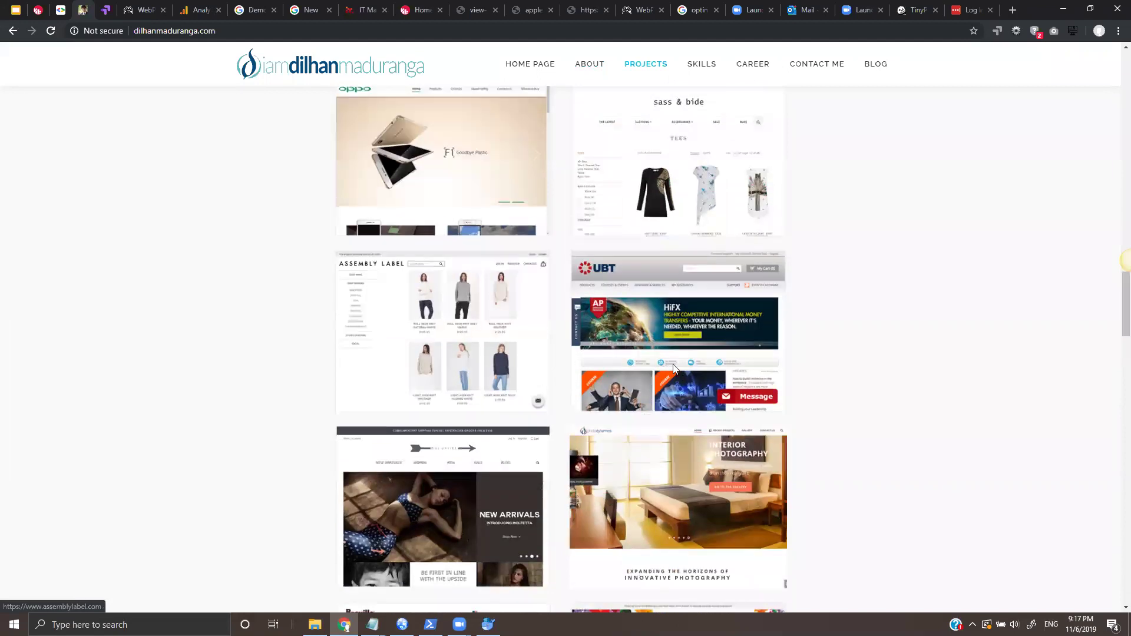
Look over the Project Lineup heading and its thumbnails once more and return to the start of the website's home page.
{"action": "scroll", "coordinate": [675, 369], "scroll_direction": "up", "scroll_amount": 2}
{"action": "scroll", "coordinate": [676, 370], "scroll_direction": "up", "scroll_amount": 10}
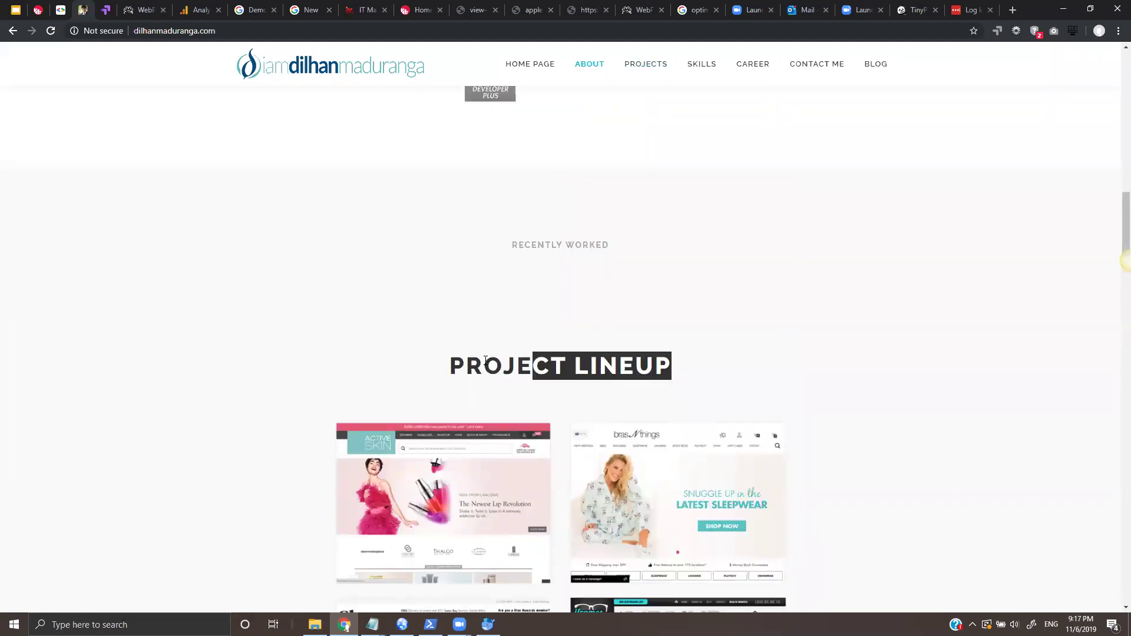
{"action": "scroll", "coordinate": [867, 314], "scroll_direction": "down", "scroll_amount": 5}
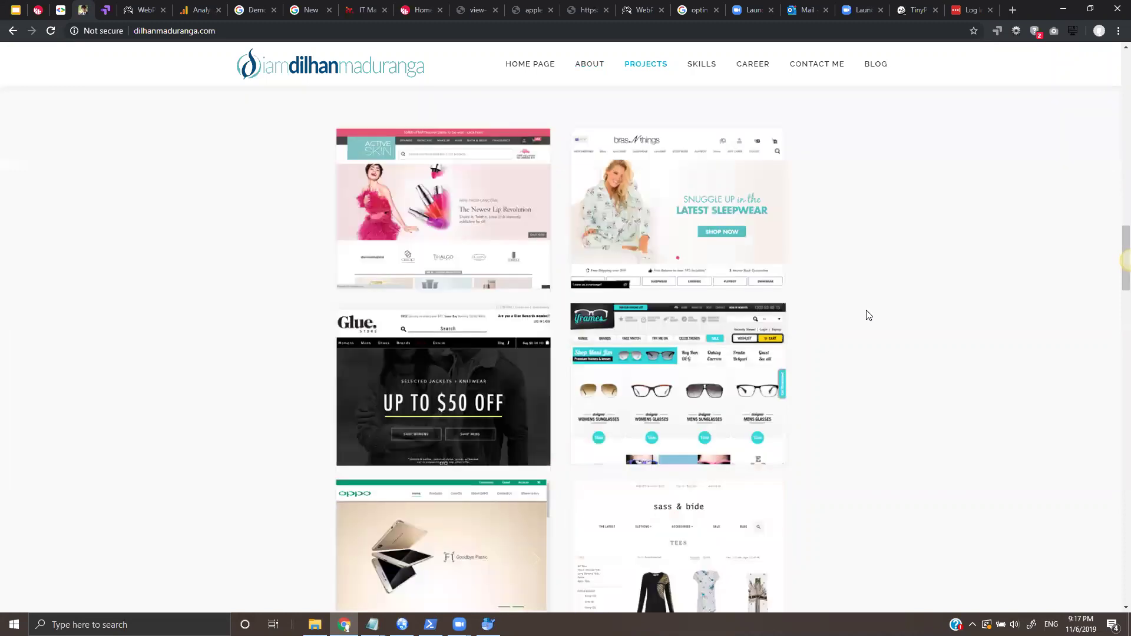
{"action": "scroll", "coordinate": [867, 314], "scroll_direction": "up", "scroll_amount": 8}
{"action": "scroll", "coordinate": [869, 314], "scroll_direction": "up", "scroll_amount": 12}
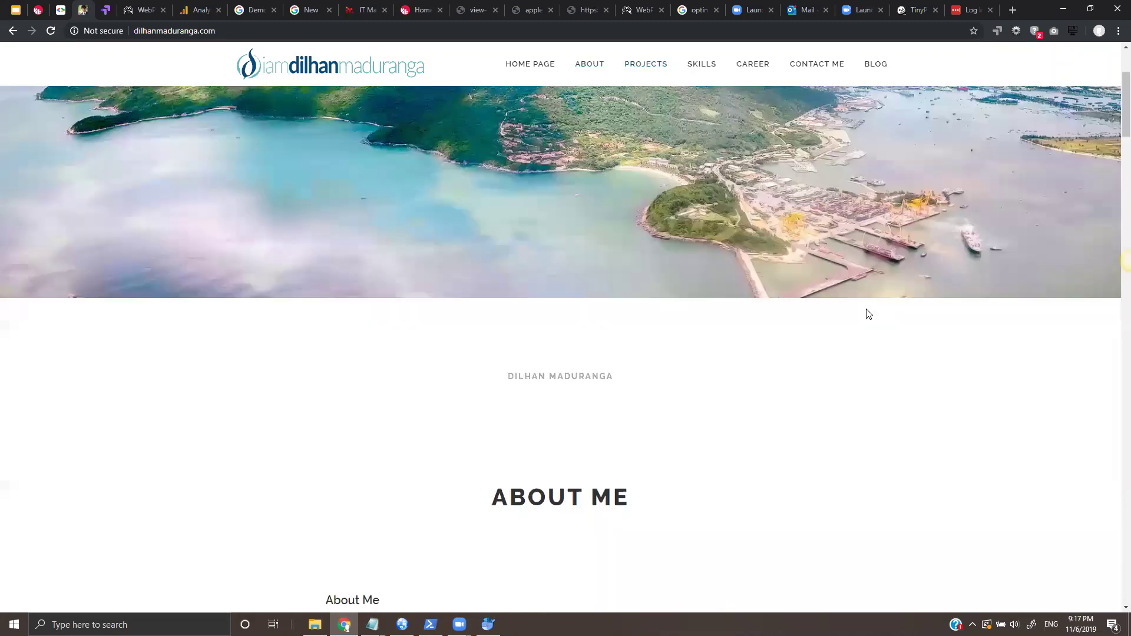
{"action": "scroll", "coordinate": [869, 314], "scroll_direction": "up", "scroll_amount": 3}
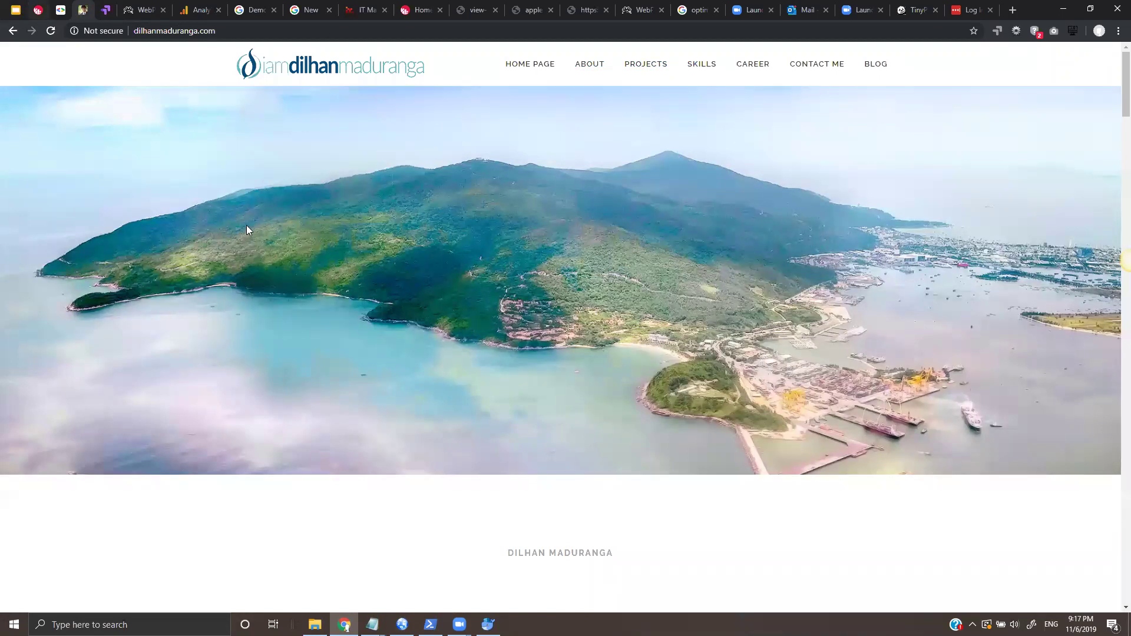
Switch to the Web Analytics Week 3 presentation in Google Slides and start presenting from the "DEMO: Google Optimize" slide.
{"action": "key", "text": "ctrl+1"}
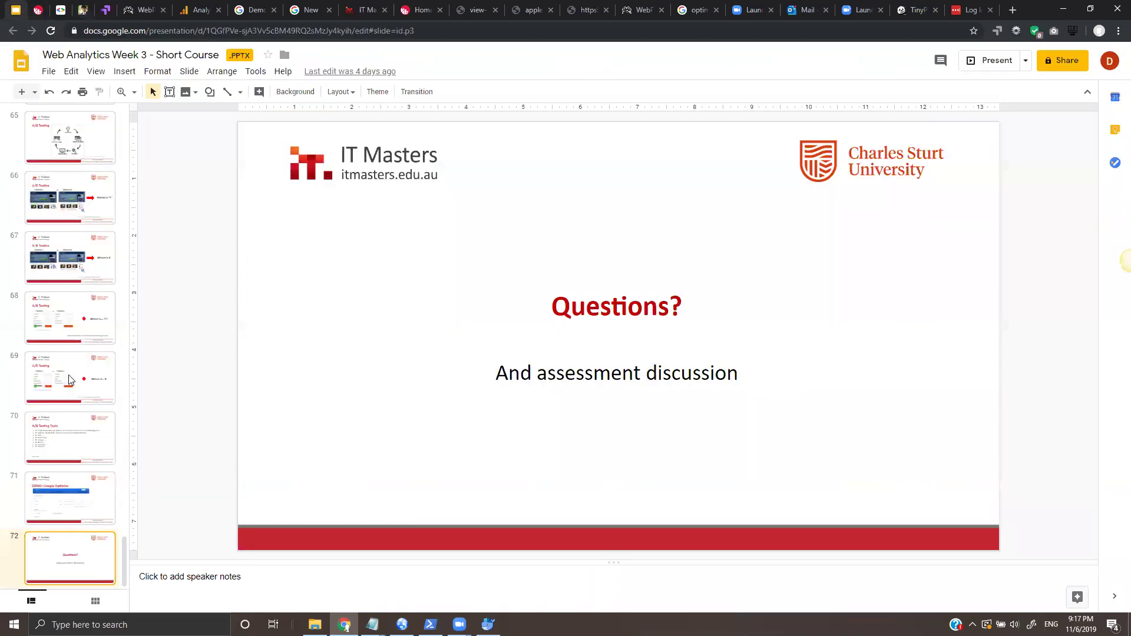
{"action": "key", "text": "Up"}
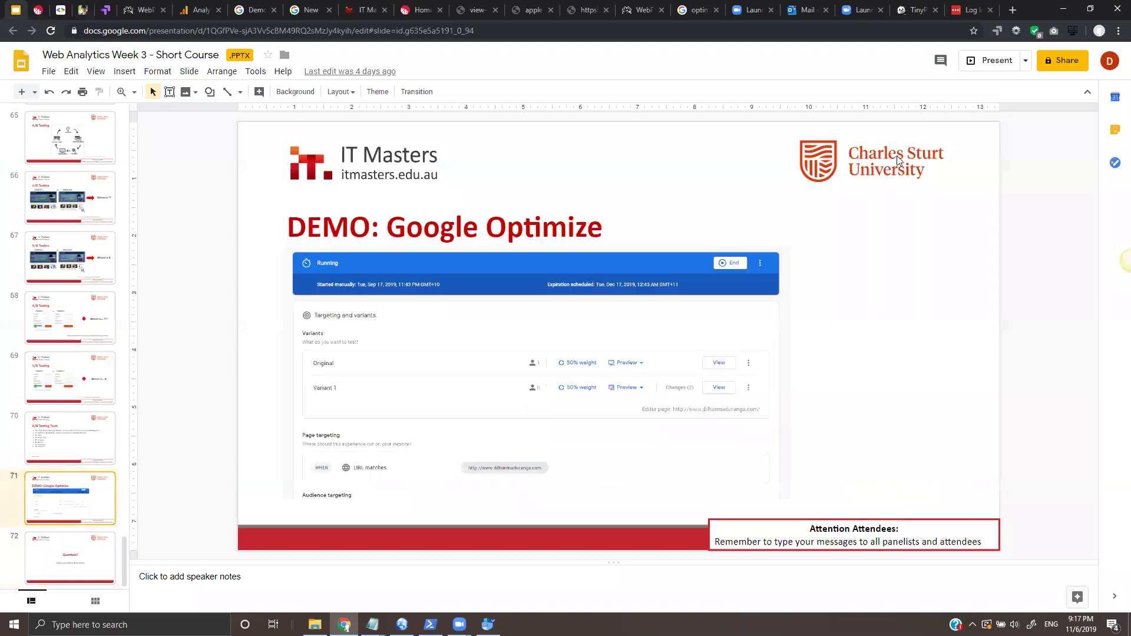
{"action": "left_click", "coordinate": [1004, 61]}
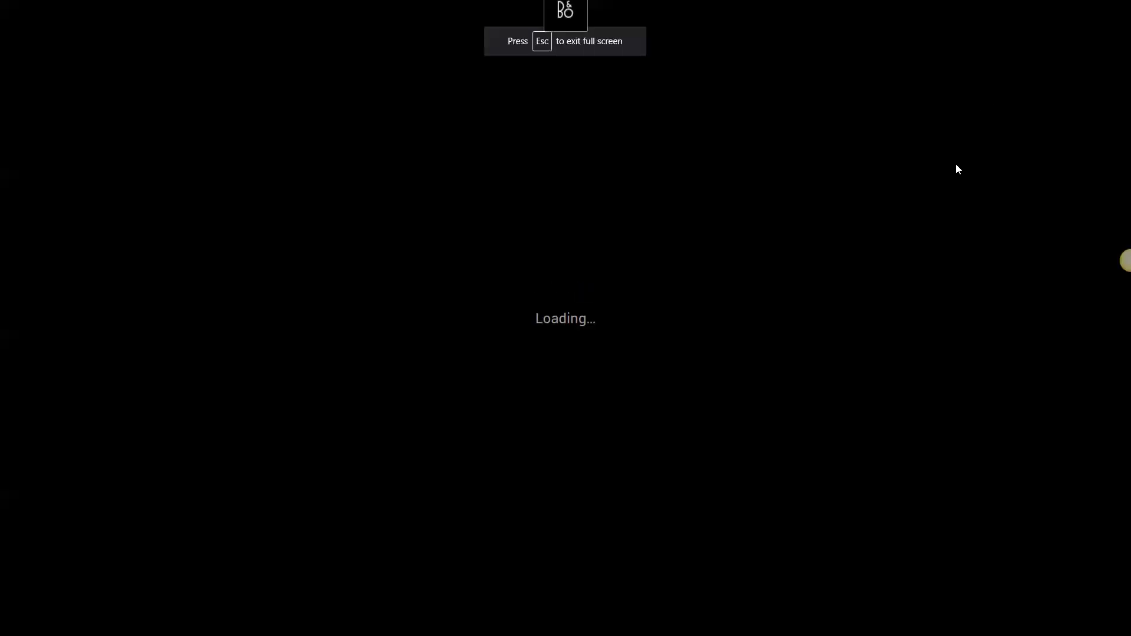